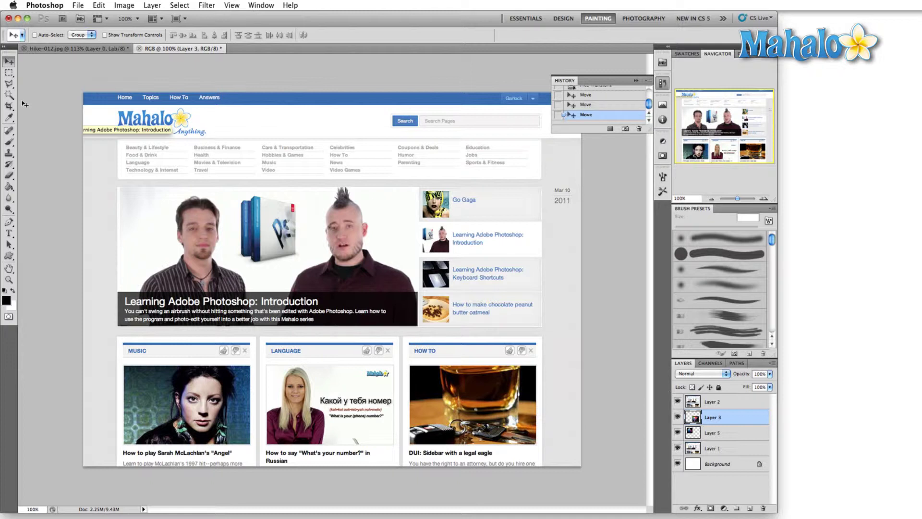
Hide Layer 2 to reveal the colour-space diagrams, then bring up the Hike-012.jpg photo
left_click(678, 402)
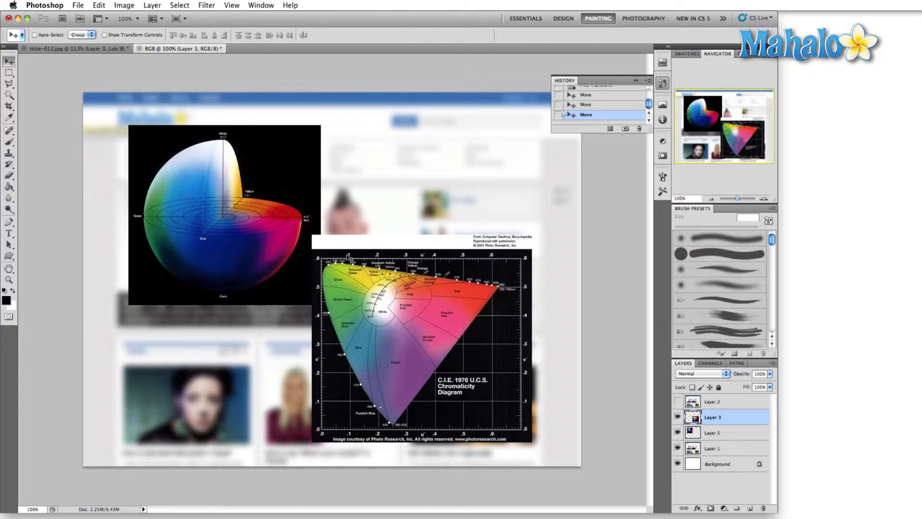
left_click(93, 48)
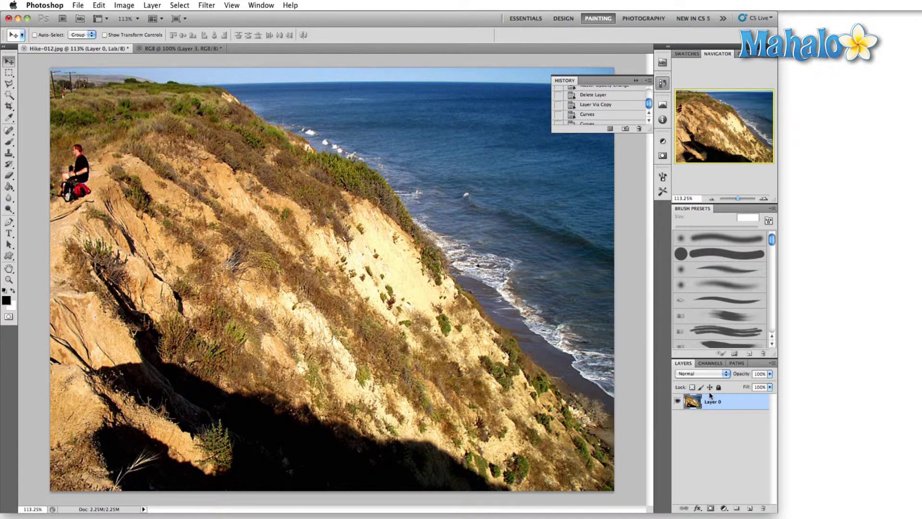
Convert Hike-012.jpg from Lab through CMYK Color into 8-bit RGB Color mode
left_click(710, 363)
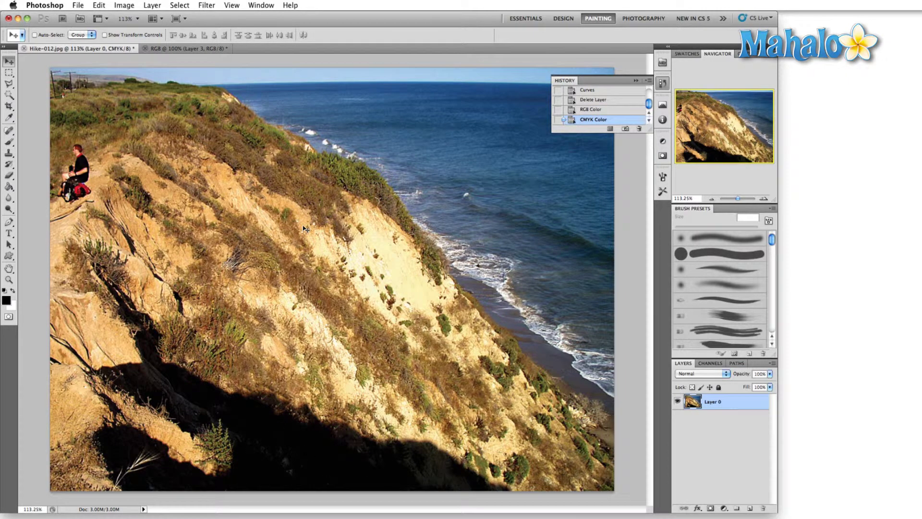
left_click(124, 5)
mouse_move(137, 17)
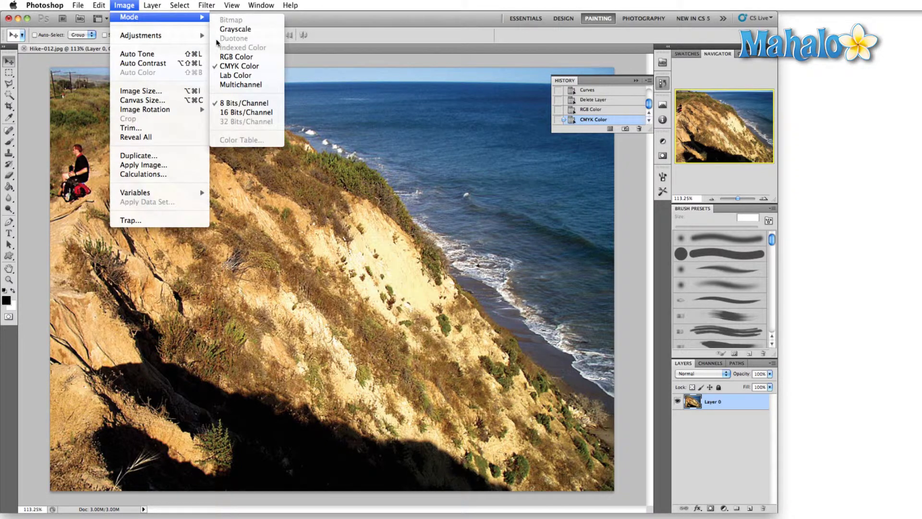
left_click(238, 57)
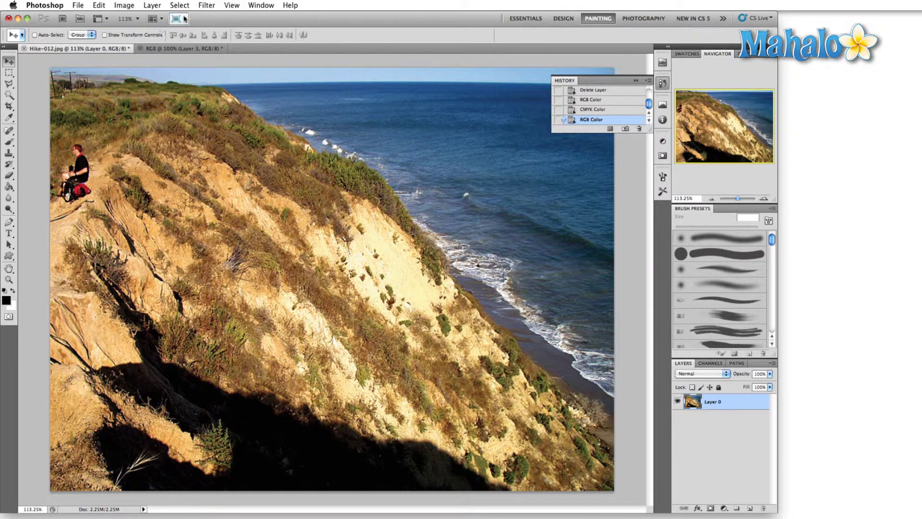
Preview Smart Sharpen at Amount 43% and Radius 64 px, centred on the hiker
left_click(206, 5)
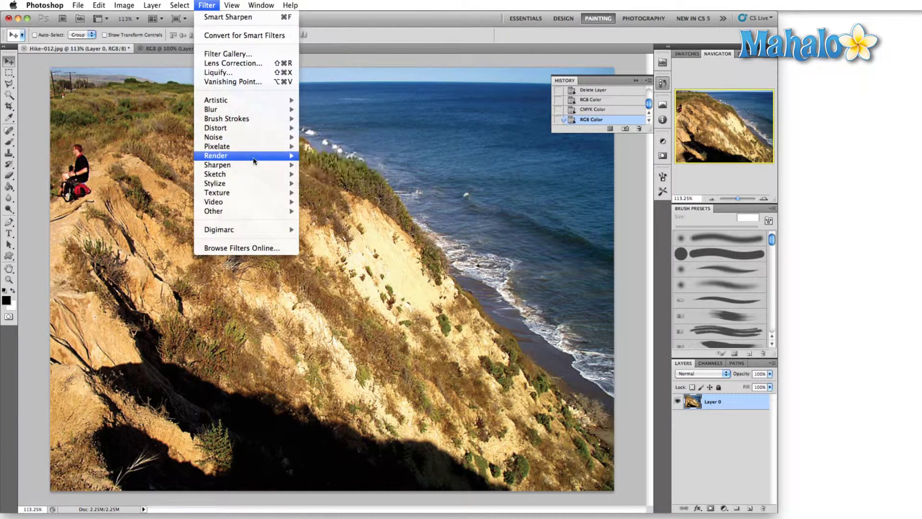
mouse_move(281, 165)
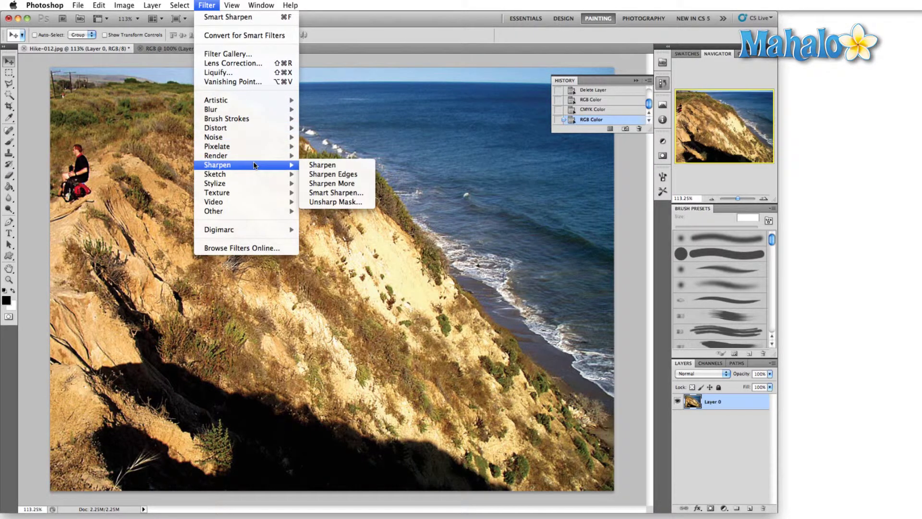
left_click(355, 194)
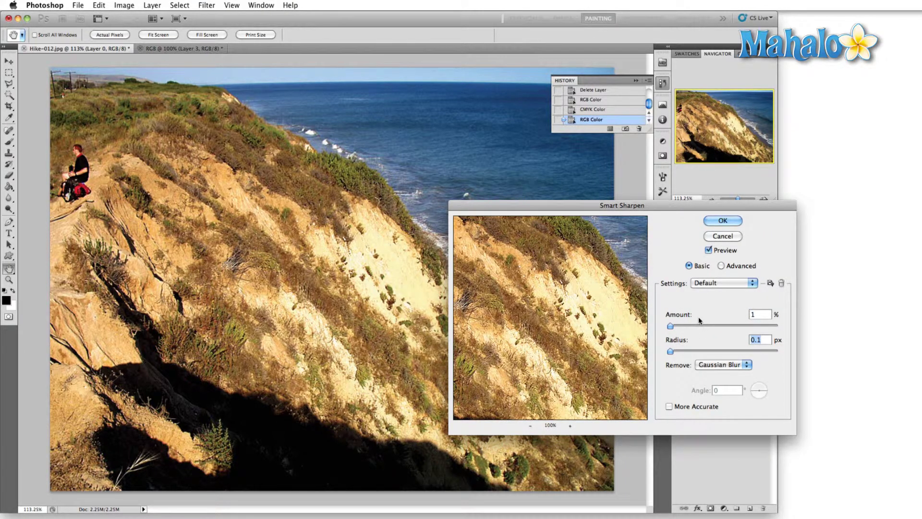
left_click_drag(671, 326, 685, 329)
left_click_drag(673, 353, 695, 354)
left_click_drag(684, 327, 682, 353)
left_click_drag(692, 326, 691, 326)
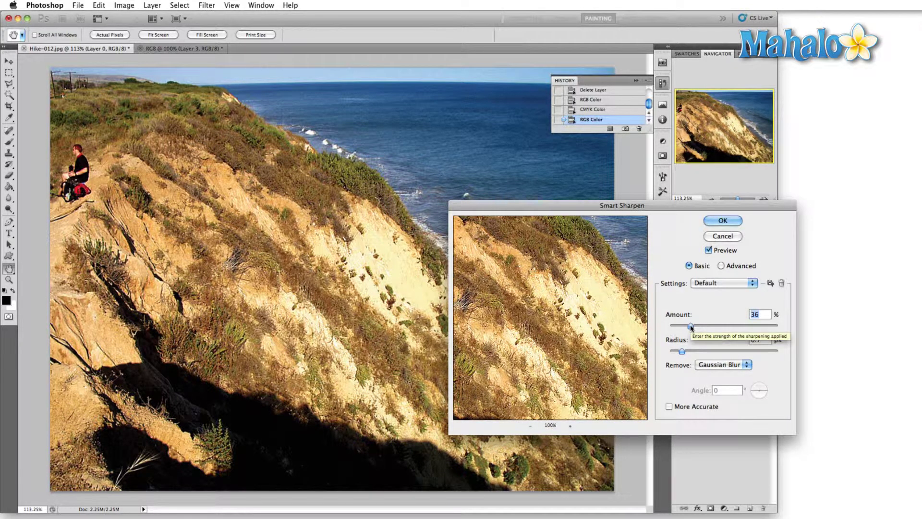
mouse_move(690, 327)
left_mouse_down()
mouse_move(717, 328)
mouse_move(695, 327)
left_mouse_up()
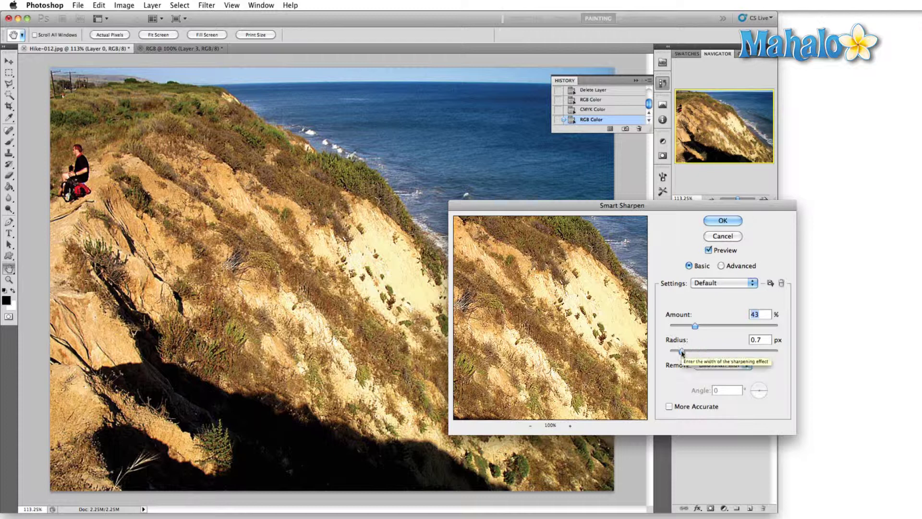
left_click_drag(682, 352, 780, 354)
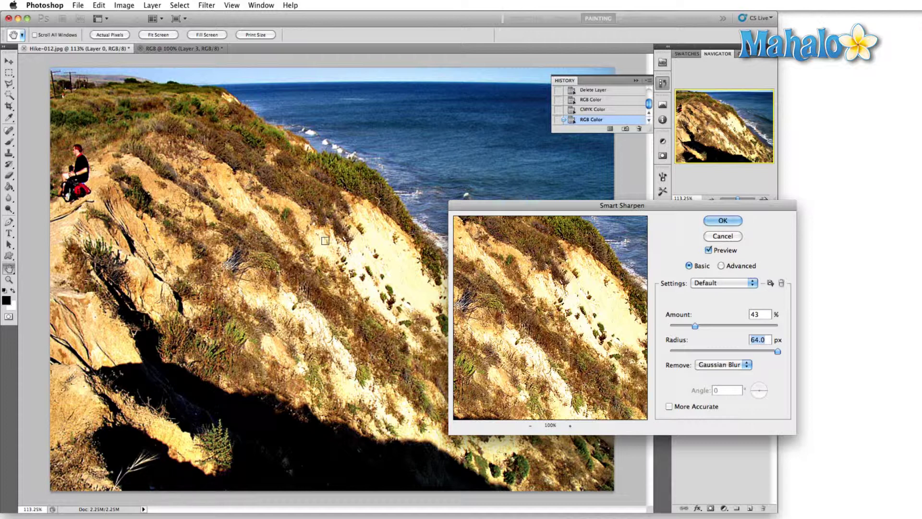
left_click(86, 181)
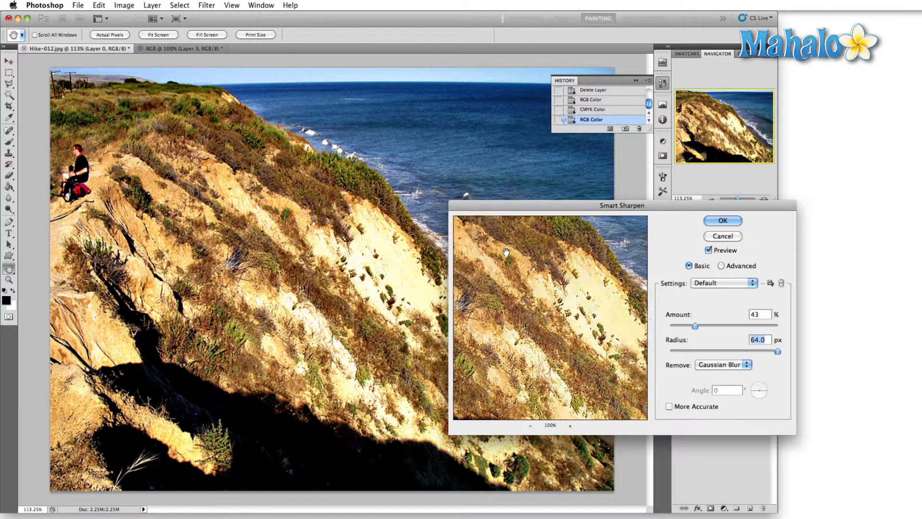
left_click_drag(513, 300, 523, 288)
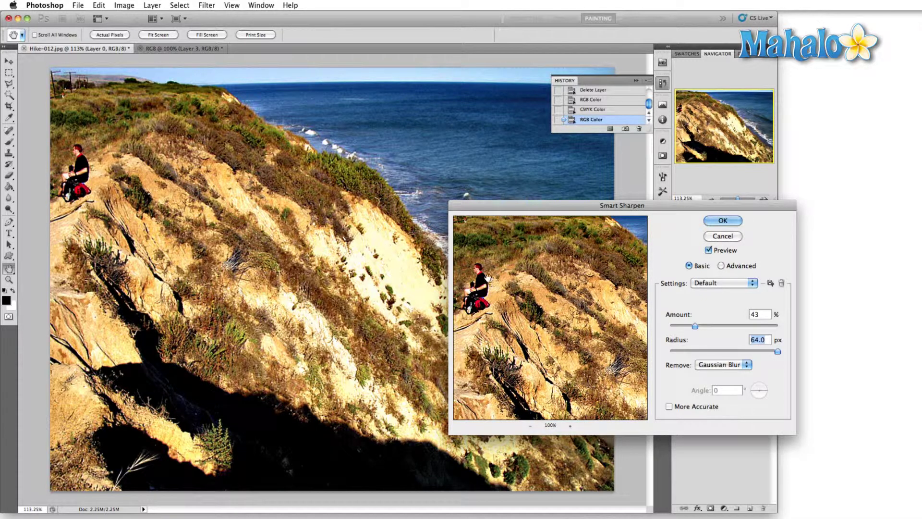
Apply the sharpening, paste the sharpened copy as Layer 1, duplicate Layer 0 and hide Layer 1
left_click(722, 221)
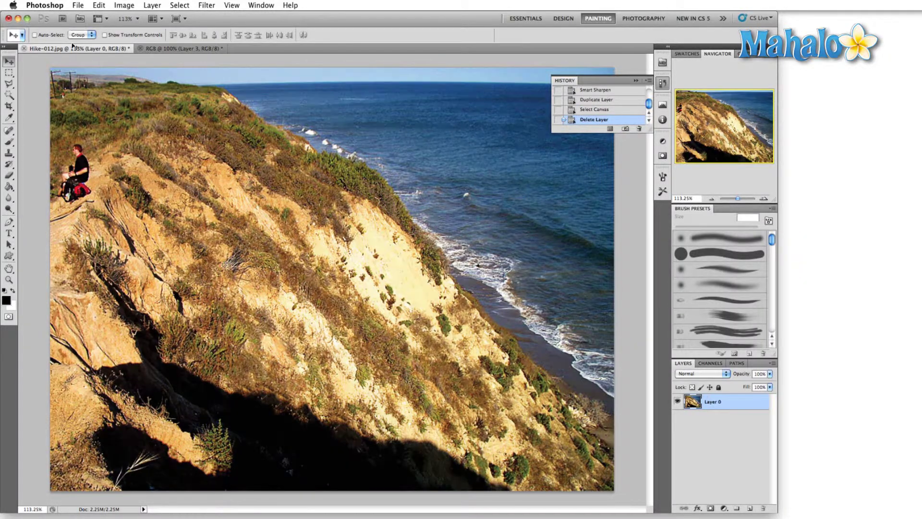
key("super+v")
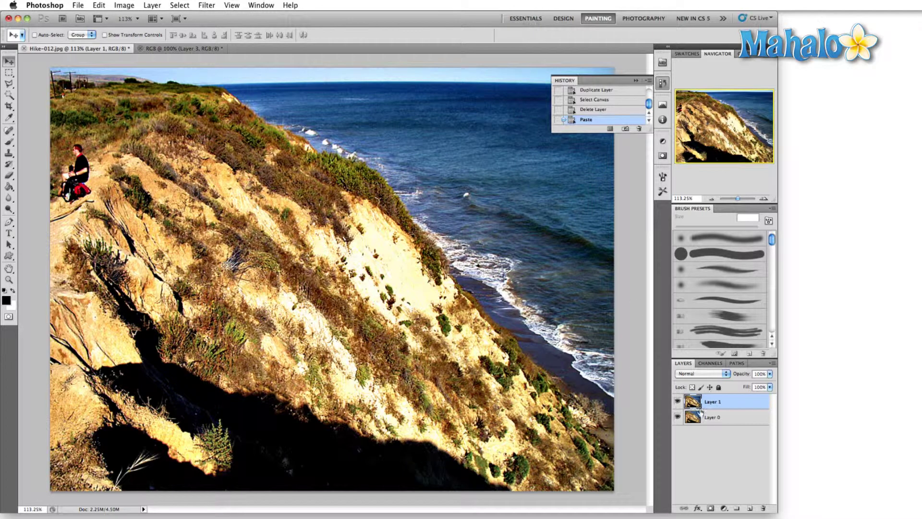
left_click_drag(728, 418, 749, 508)
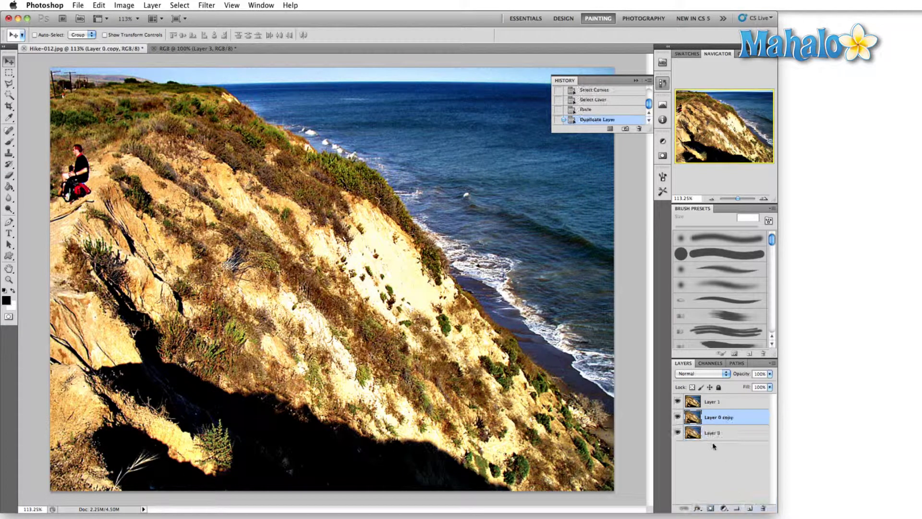
left_click(678, 401)
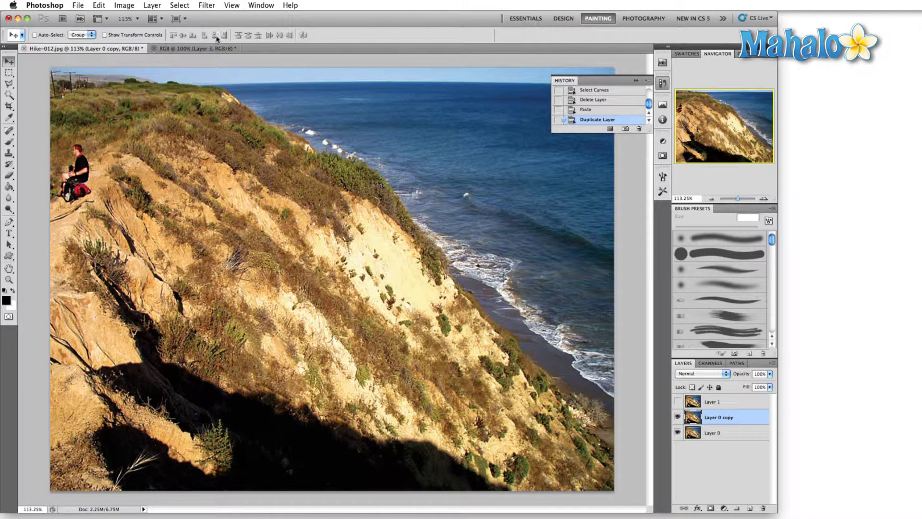
Convert the image to Lab Color without merging the layers
left_click(124, 5)
mouse_move(130, 16)
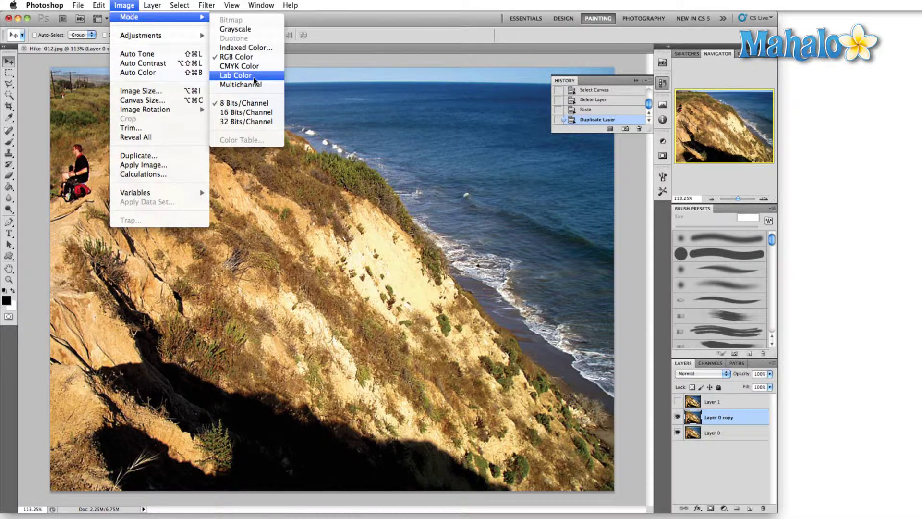
left_click(254, 80)
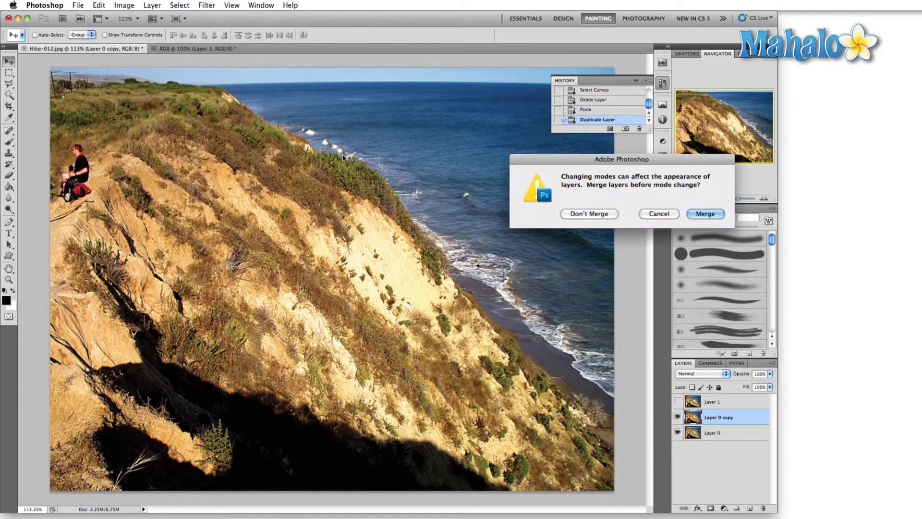
left_click(581, 213)
left_click(710, 364)
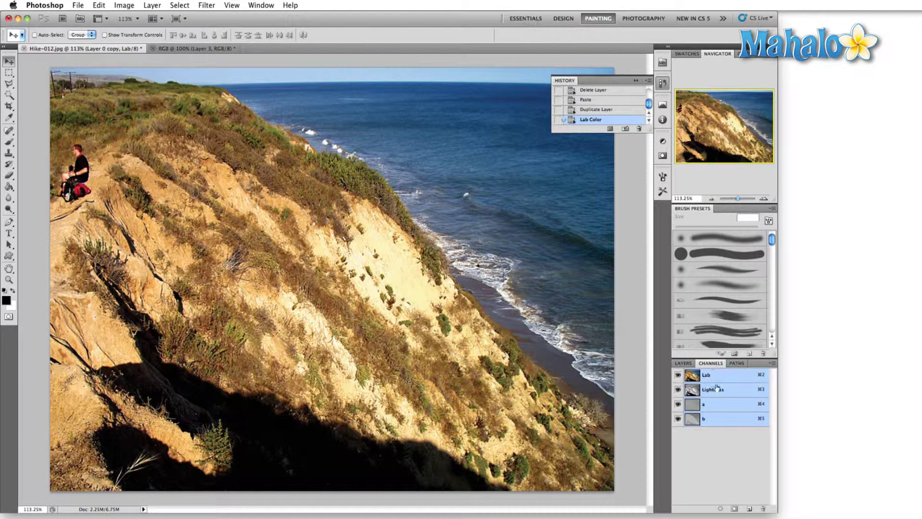
Smart Sharpen only the Lightness channel at 54% amount and 64 px radius, then return to the Lab composite
left_click(732, 394)
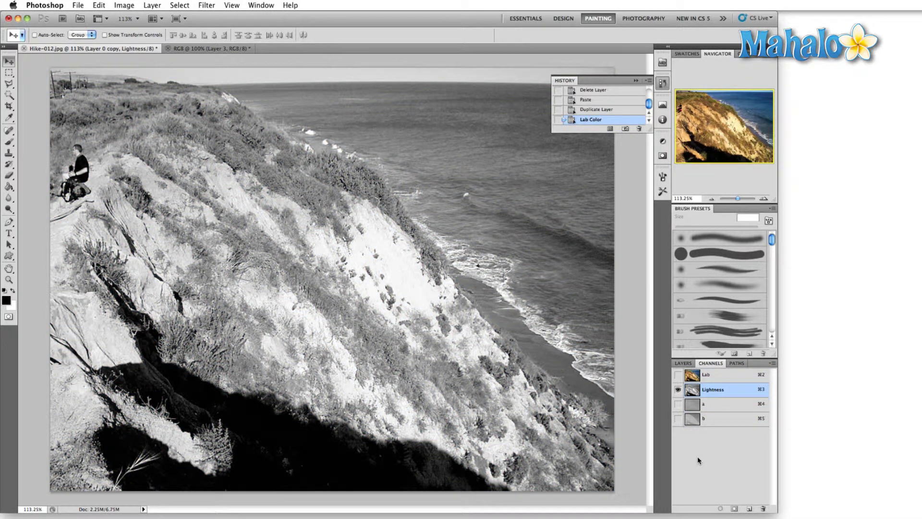
left_click(178, 5)
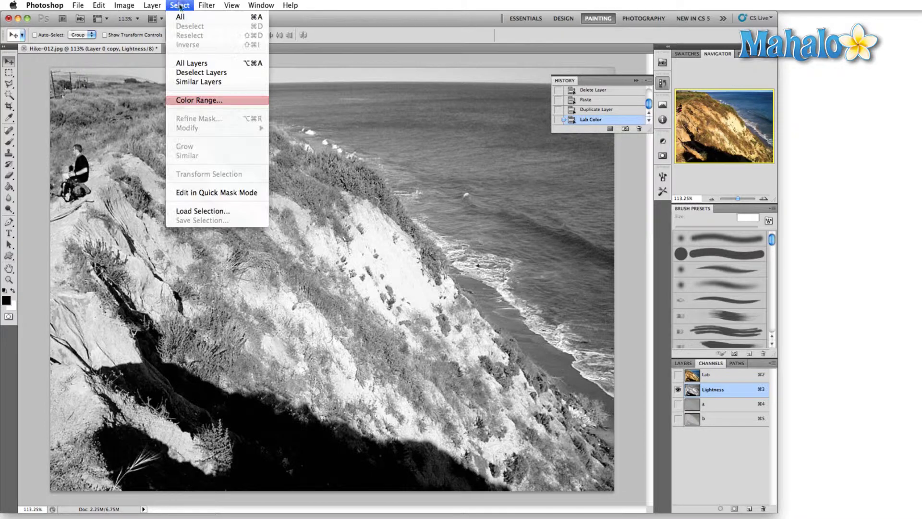
mouse_move(206, 4)
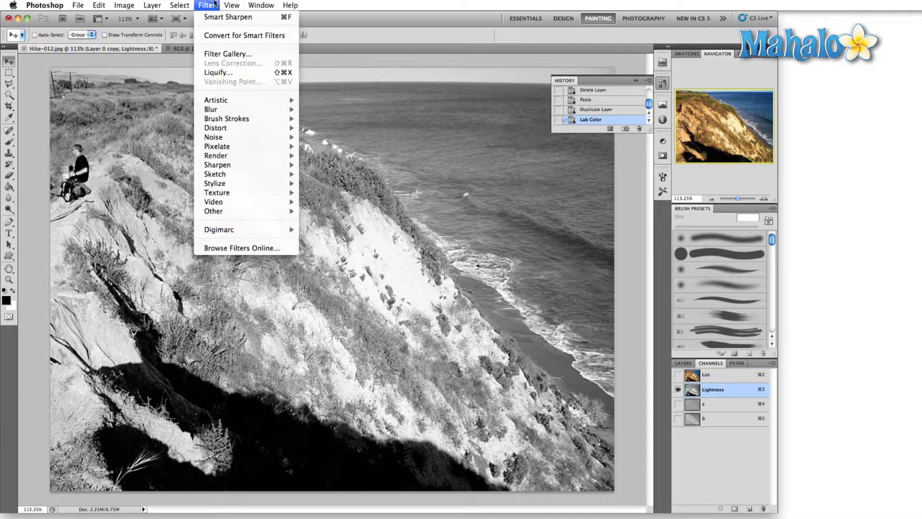
mouse_move(251, 165)
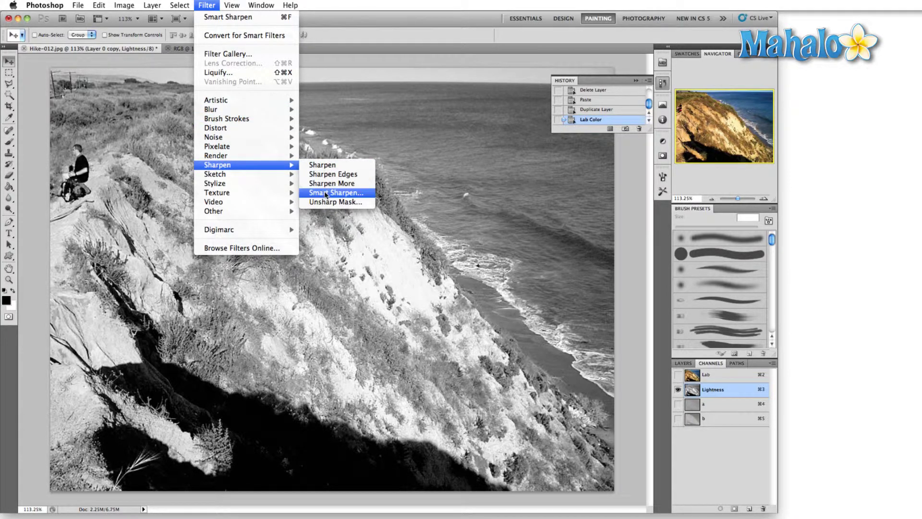
left_click(325, 194)
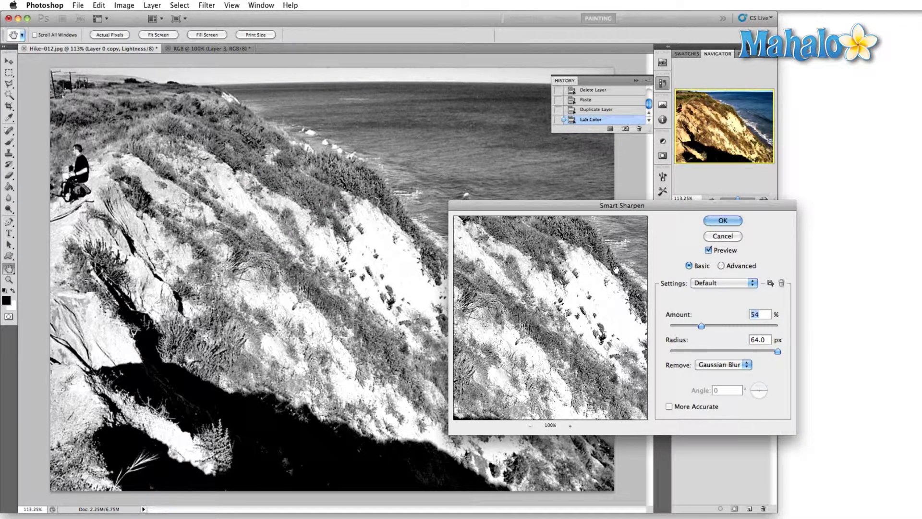
left_click(723, 220)
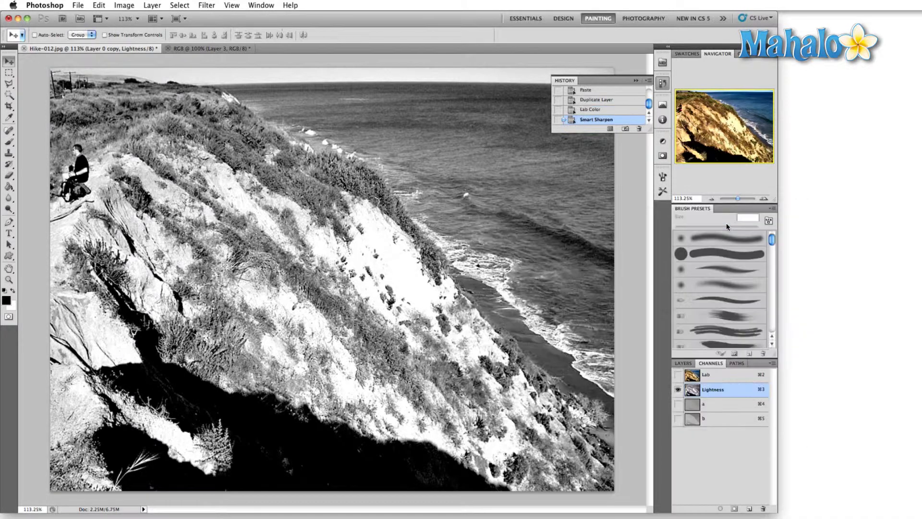
left_click(720, 382)
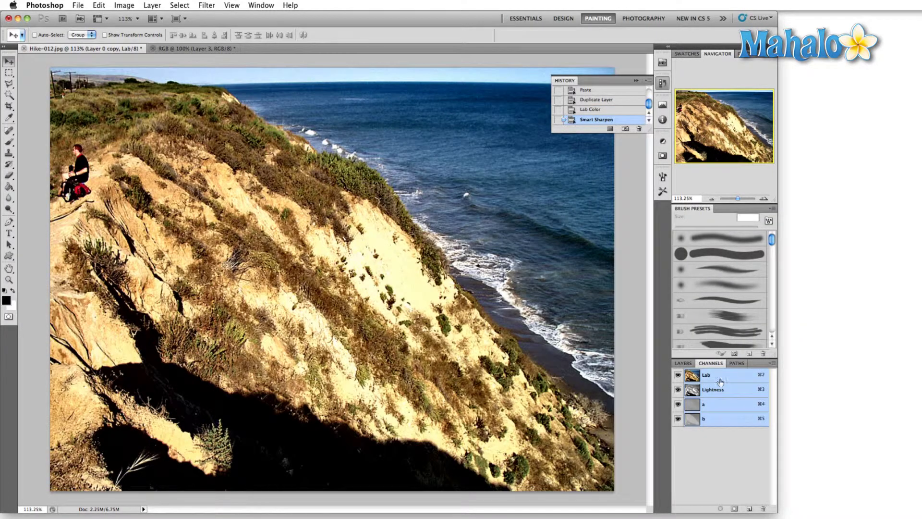
Move Layer 0 copy above Layer 1 and toggle both layers' visibility to compare them
left_click(680, 365)
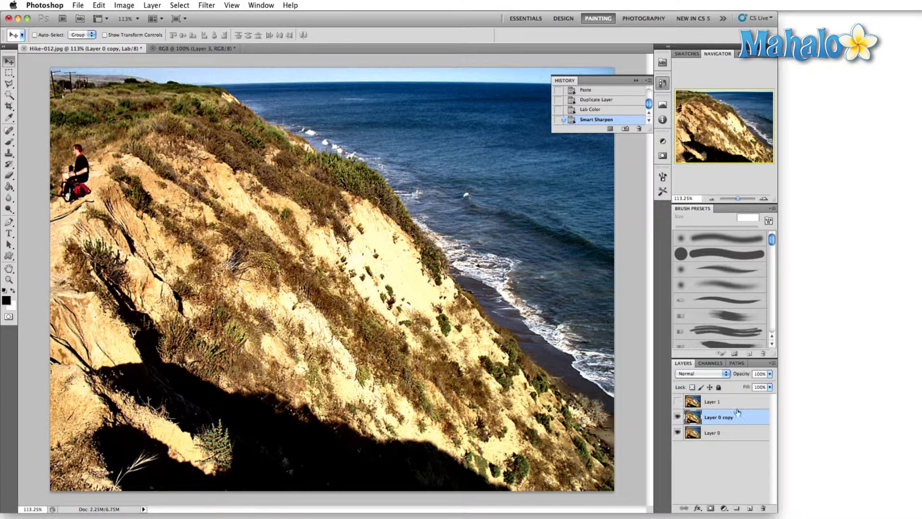
left_click_drag(739, 416, 735, 395)
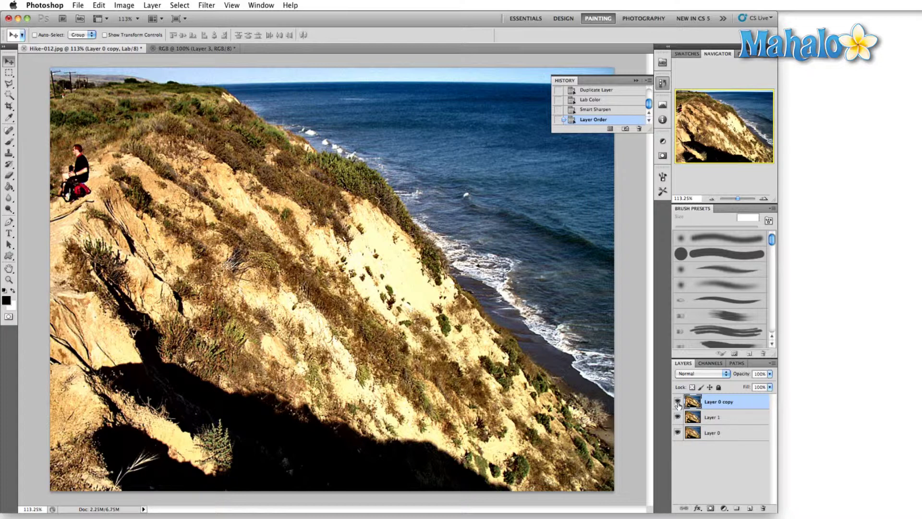
left_click(677, 402)
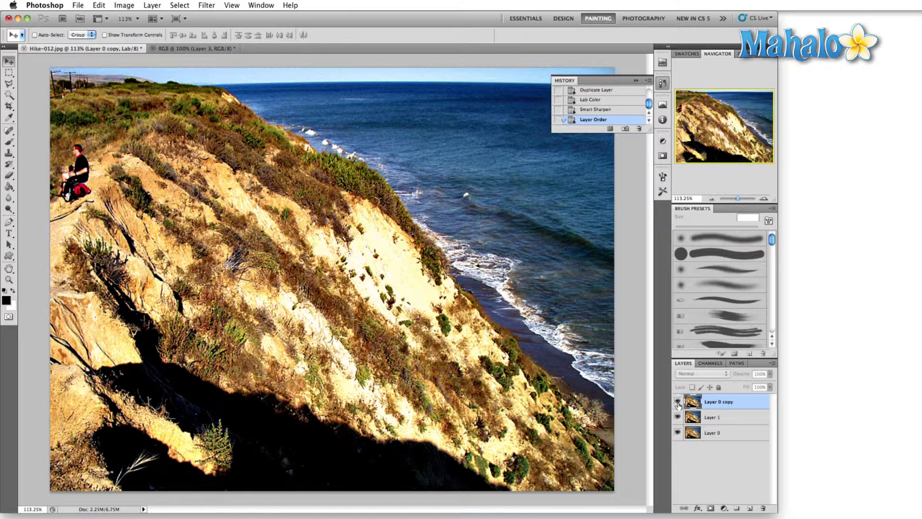
left_click(677, 402)
left_click(677, 417)
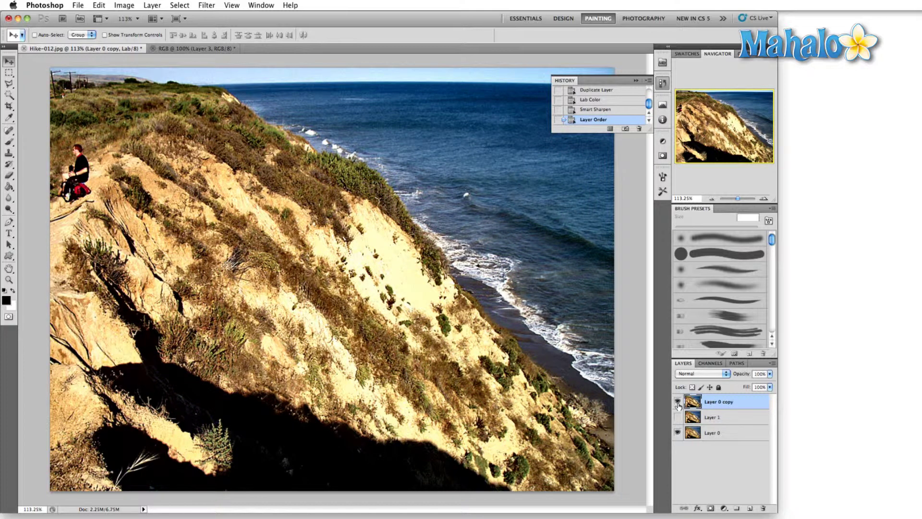
left_click(677, 402)
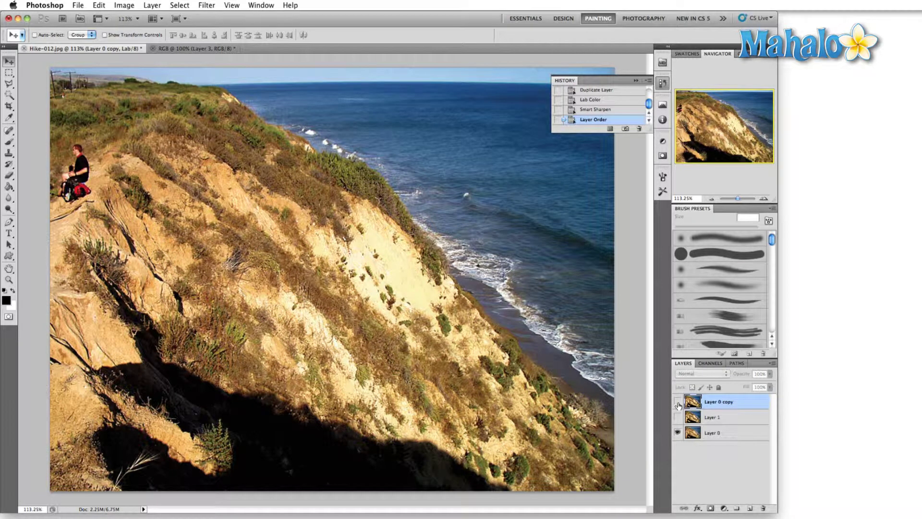
left_click(677, 403)
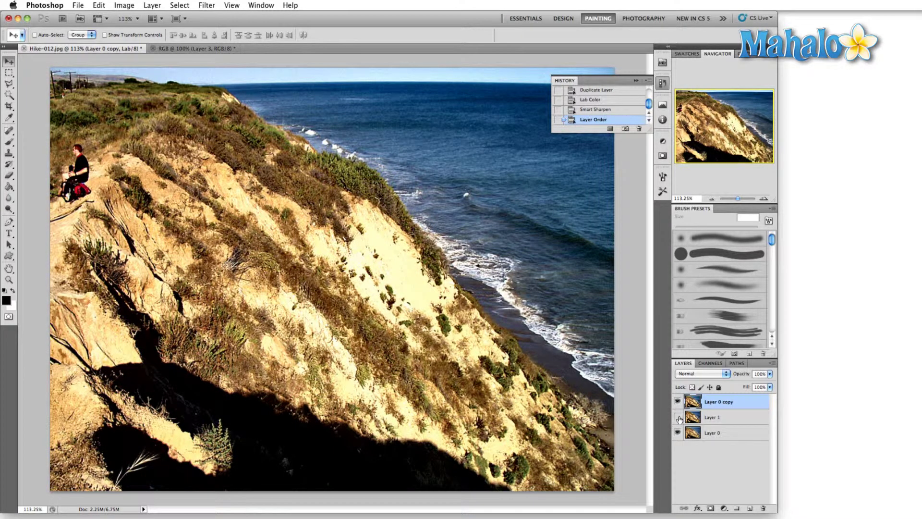
left_click(678, 418)
Toggle Layer 0 copy on and off for a close-up comparison of the sharpening
scroll(118, 237, "up", 4)
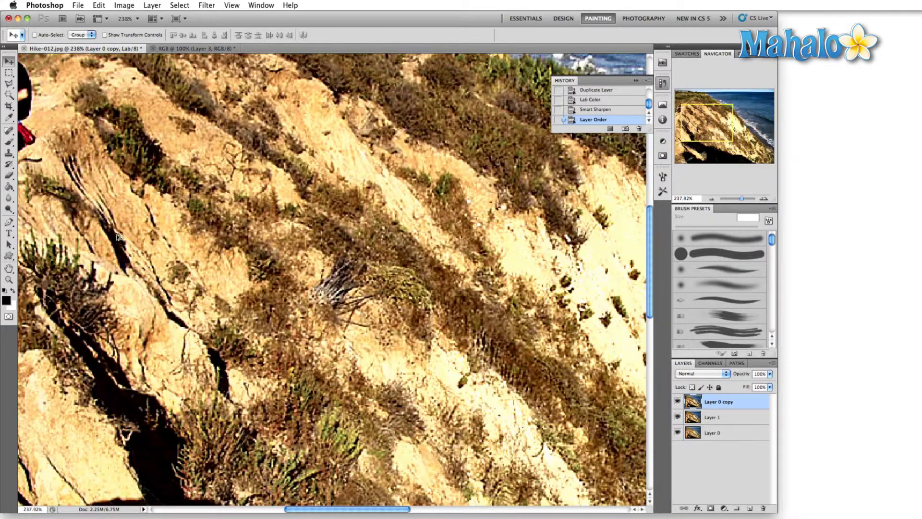
scroll(118, 236, "up", 3)
scroll(118, 236, "left", 6)
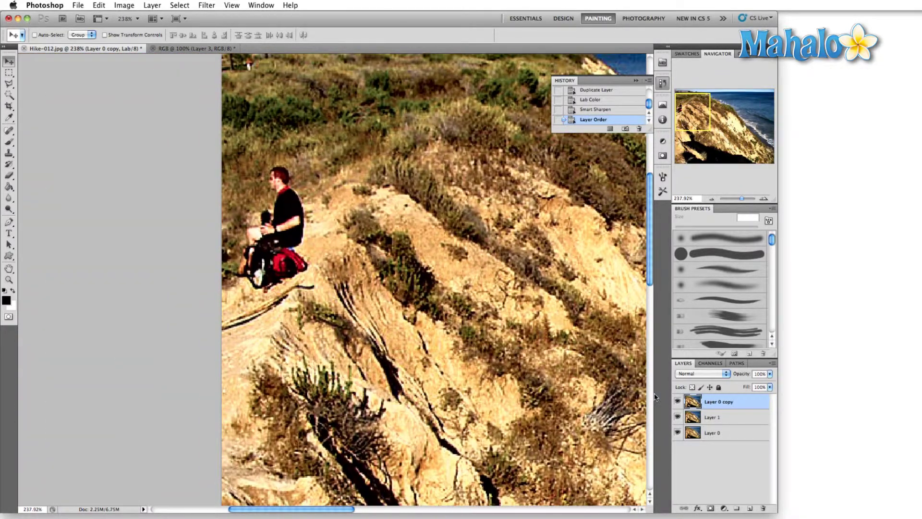
left_click(677, 402)
left_click(677, 402)
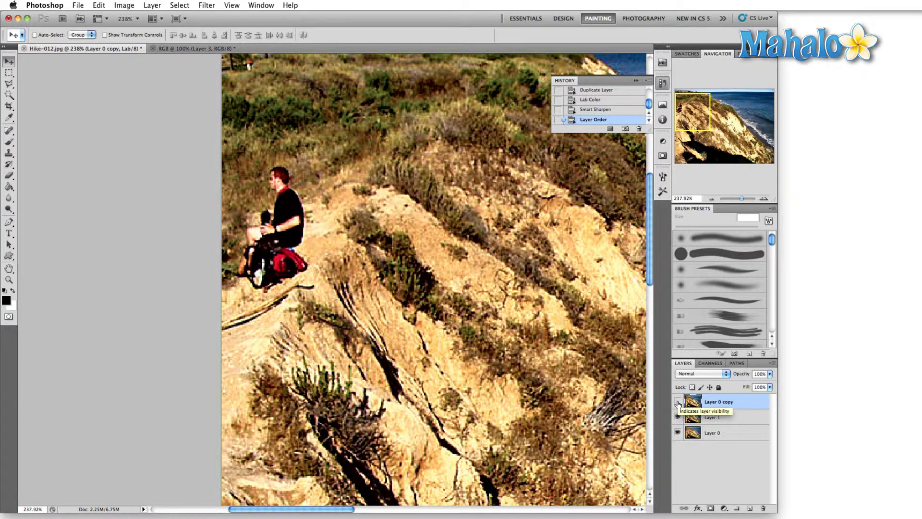
left_click(678, 402)
left_click(677, 402)
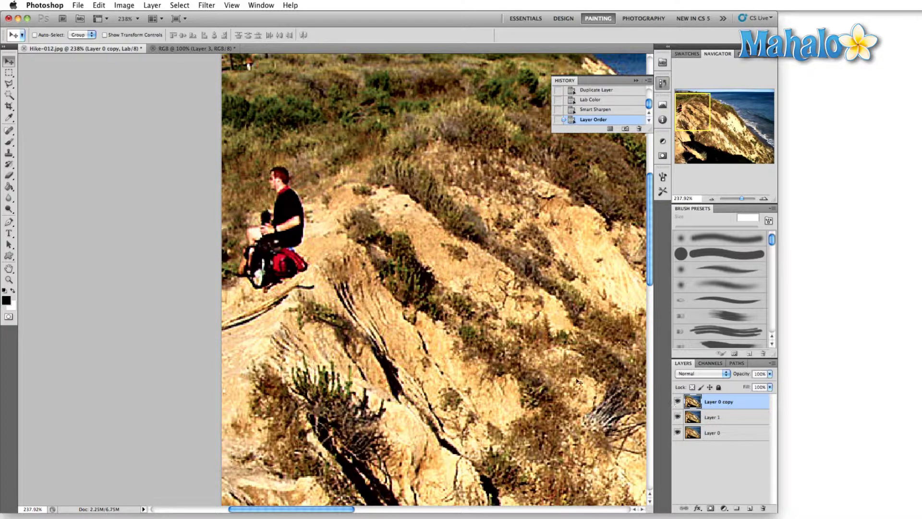
scroll(495, 333, "down", 2)
scroll(458, 313, "up", 2)
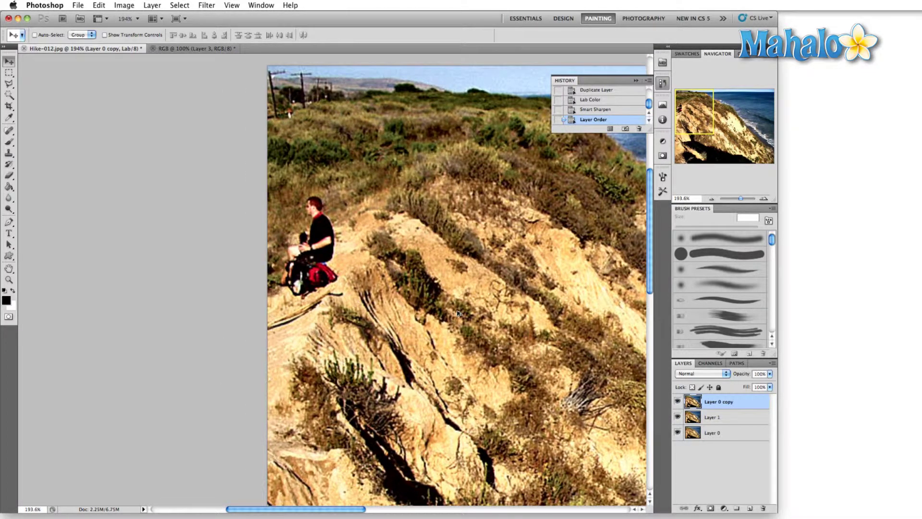
View the image at 100% and select Layer 0 with the upper layers hidden
key("z")
key("super+1")
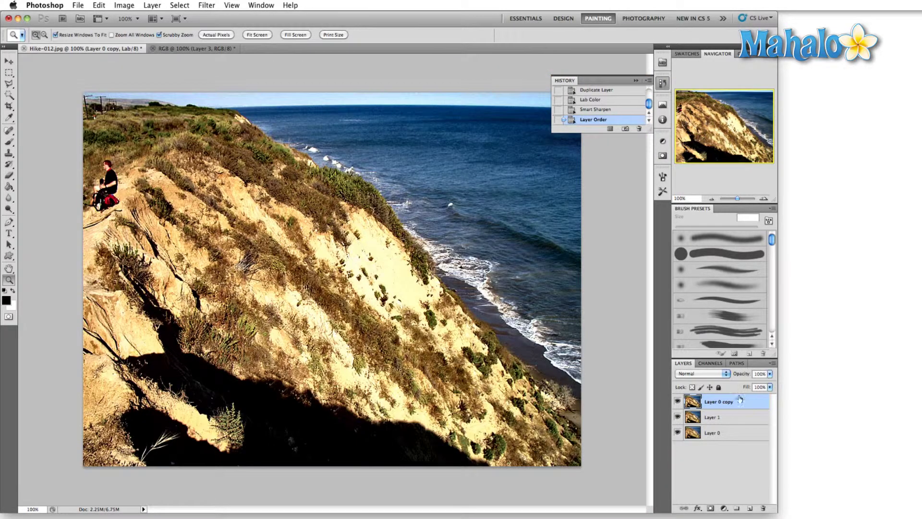
left_click(734, 432)
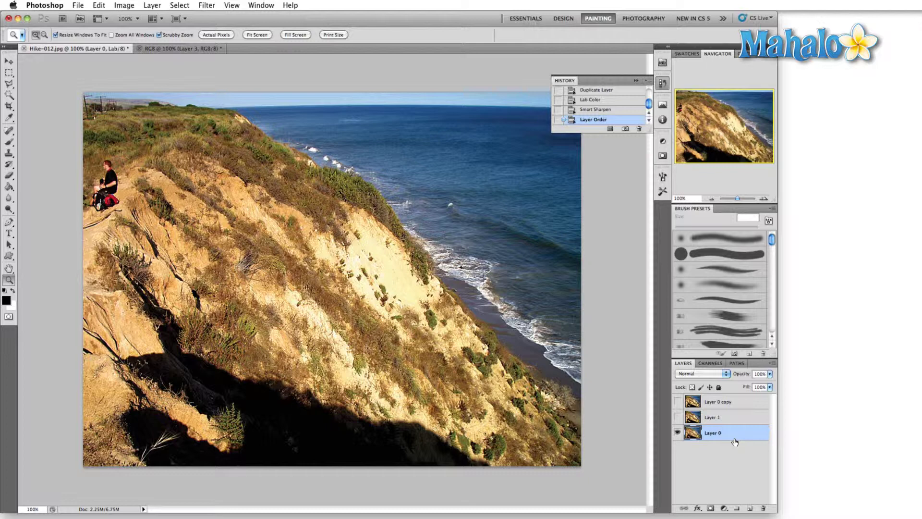
Duplicate Layer 0 and steepen the a channel curve from both ends in Curves
key("super+j")
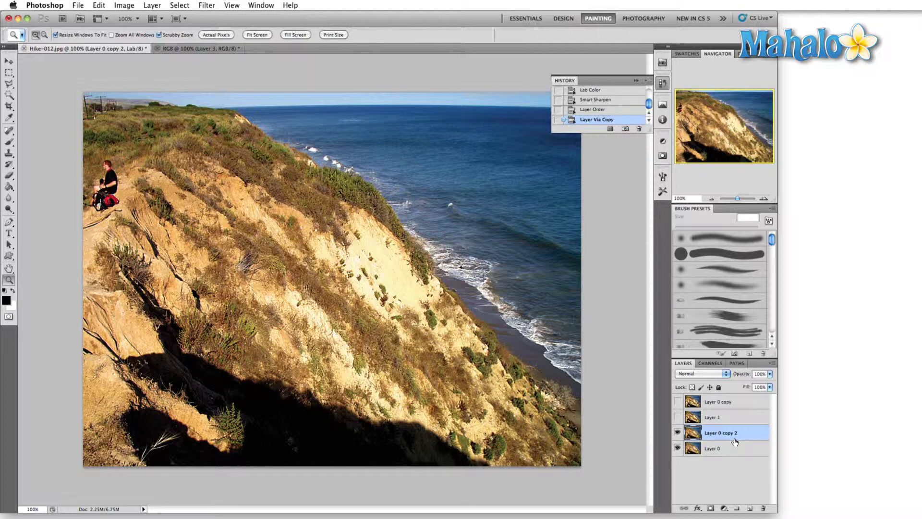
left_click(711, 364)
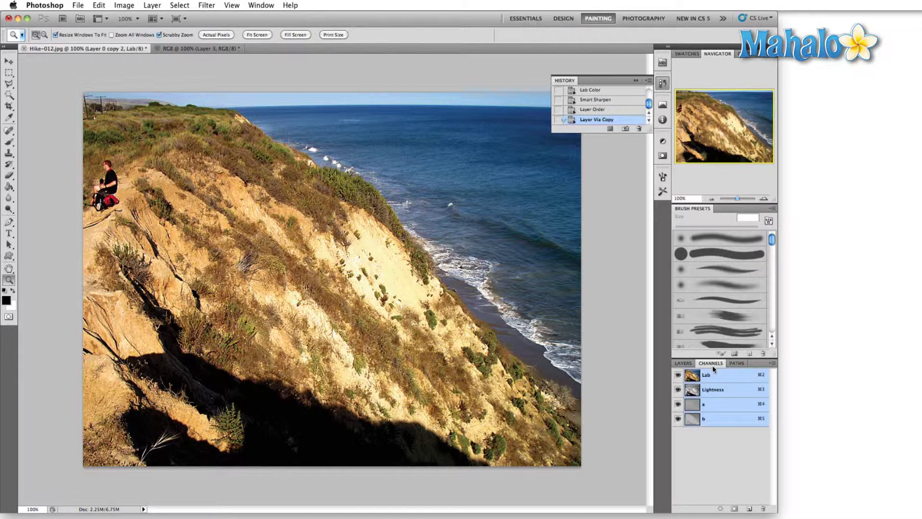
left_click(714, 410)
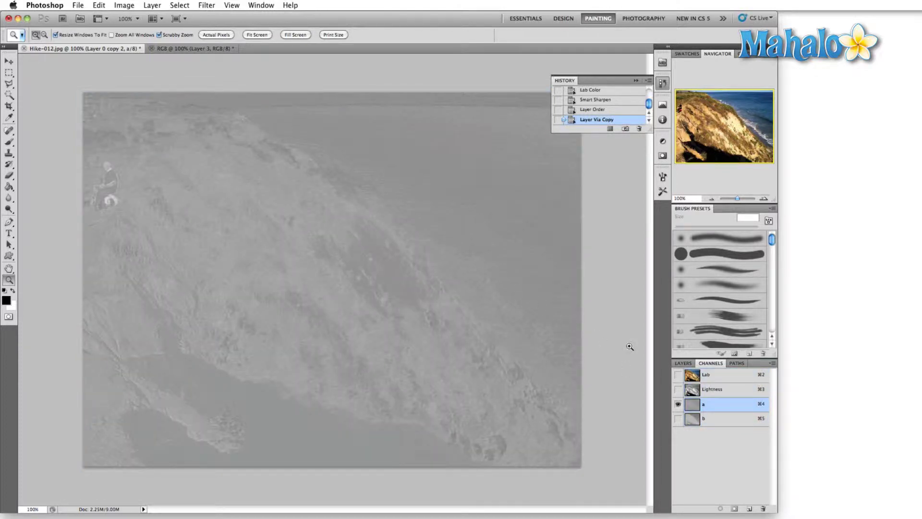
left_click(124, 4)
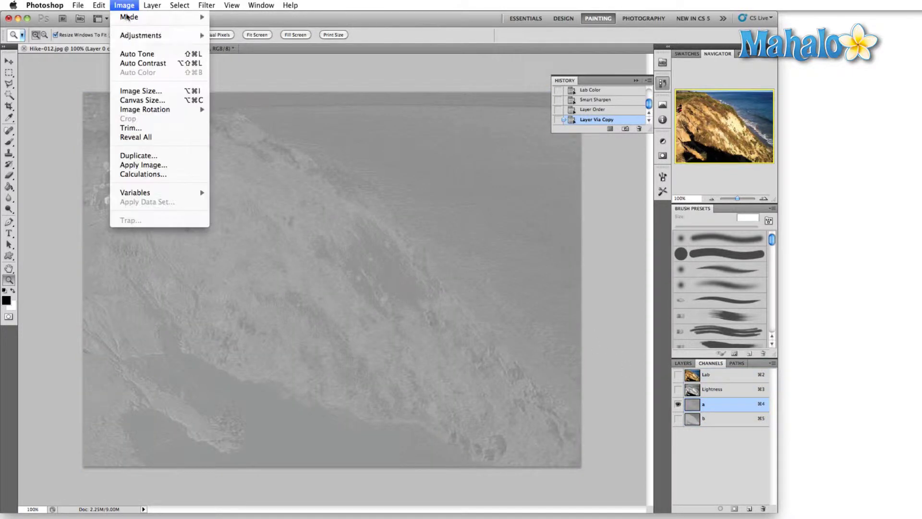
mouse_move(148, 39)
left_click(235, 54)
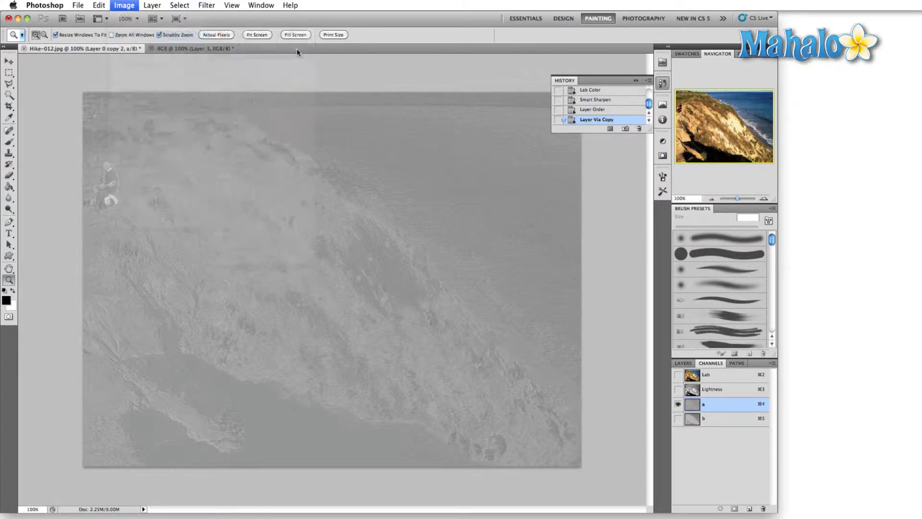
left_click_drag(572, 185, 478, 122)
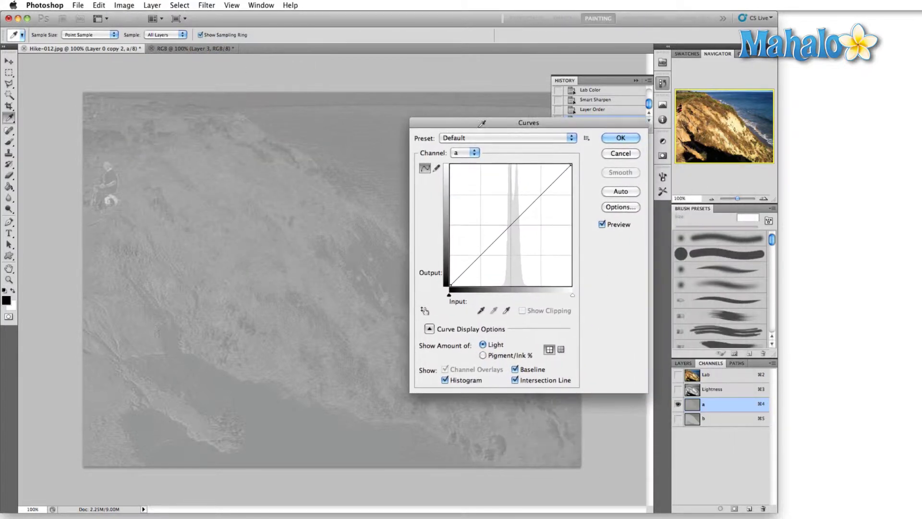
left_click_drag(456, 294, 479, 294)
left_click_drag(571, 164, 546, 164)
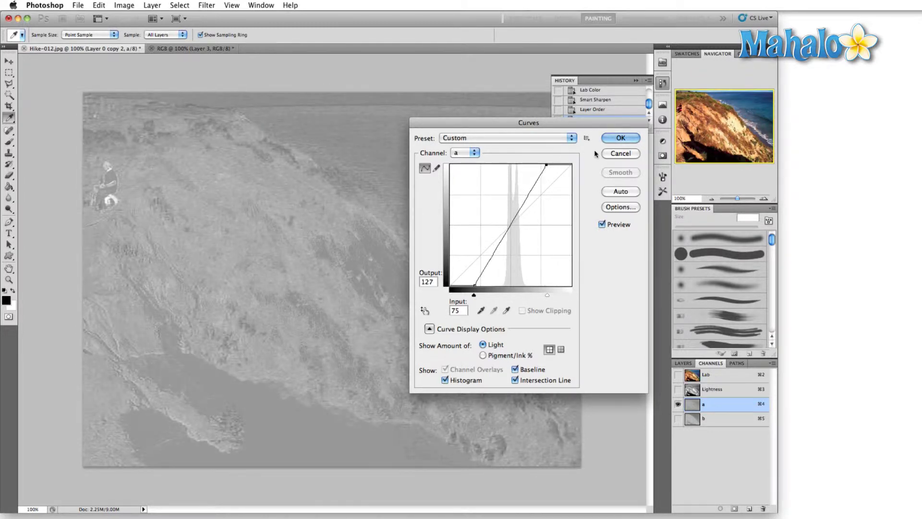
left_click(620, 139)
Steepen the b channel curve from both ends to intensify yellows and blues
left_click(722, 420)
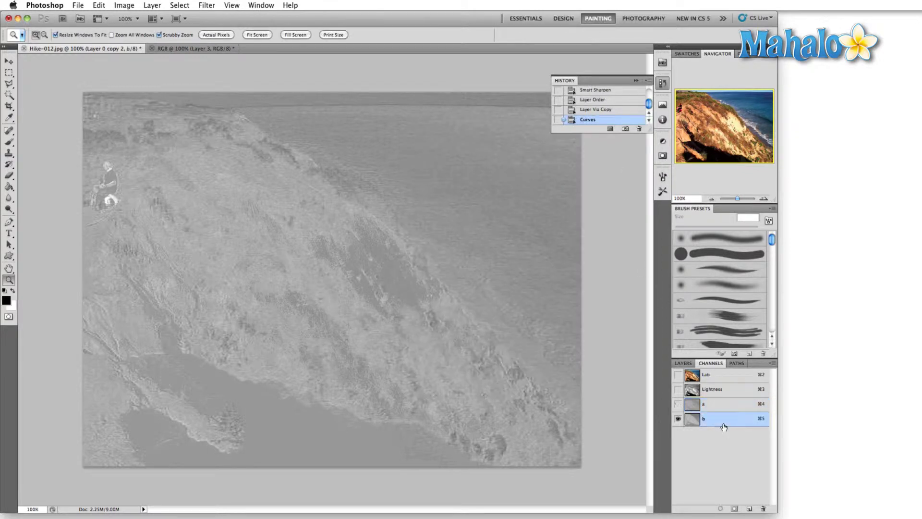
key("super+m")
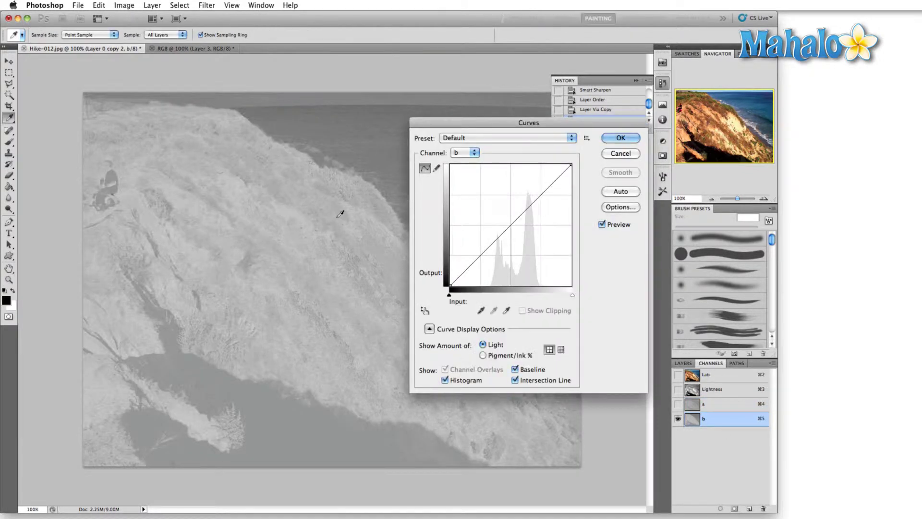
left_click_drag(450, 286, 476, 284)
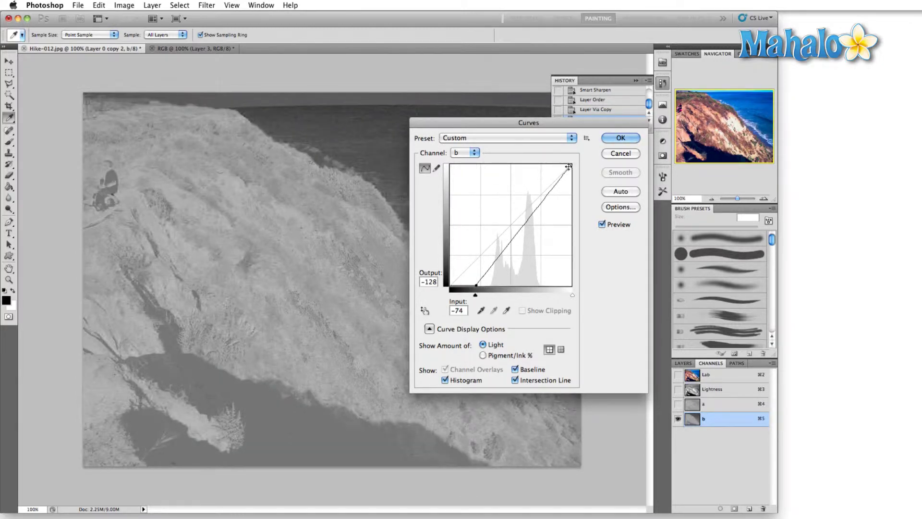
left_click_drag(570, 165, 544, 160)
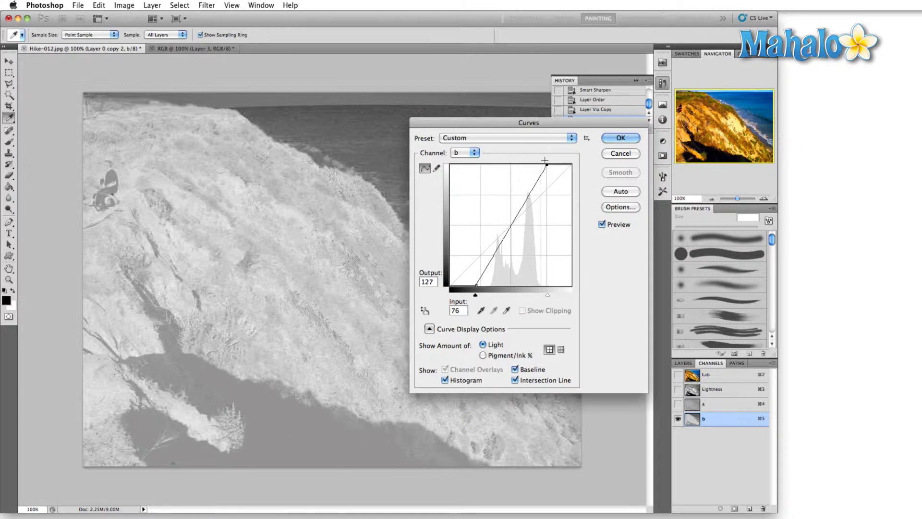
left_click(614, 138)
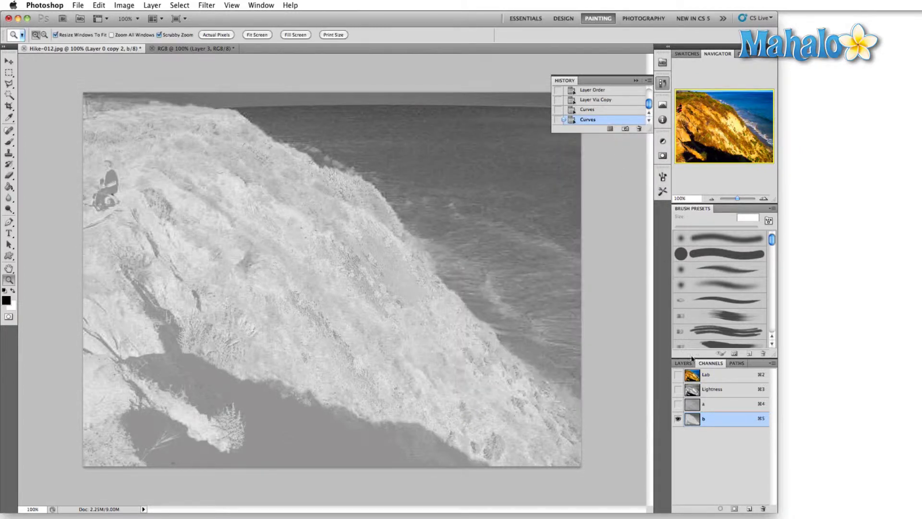
Return to the Lab composite, set Layer 0 copy 2 to 59% opacity, hide it and select Layer 0
left_click(730, 378)
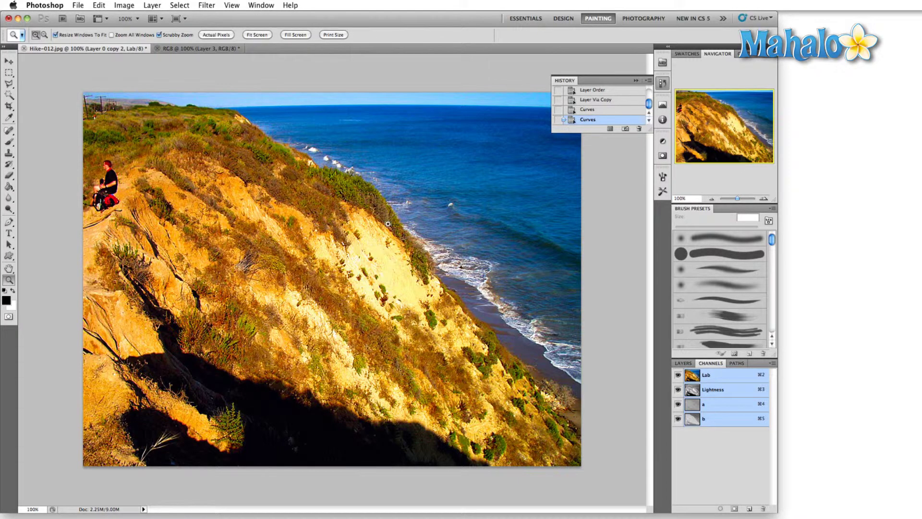
left_click(688, 364)
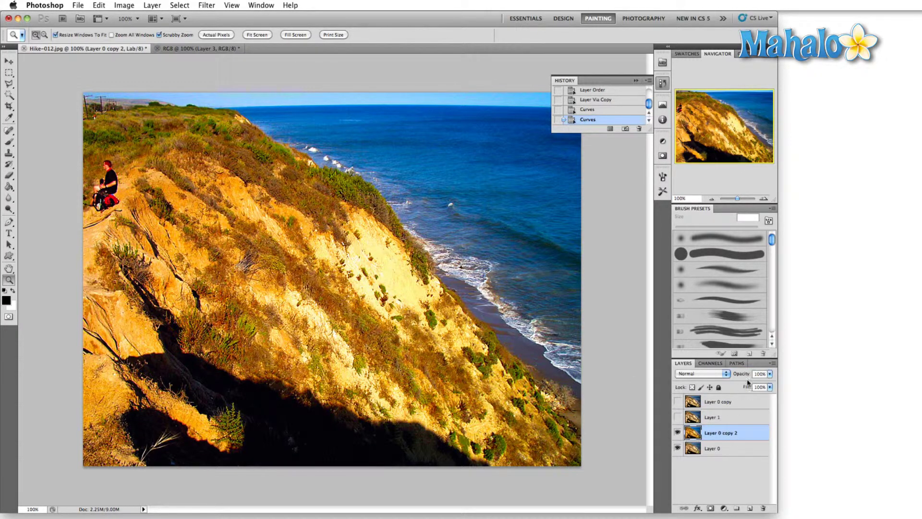
left_click(770, 374)
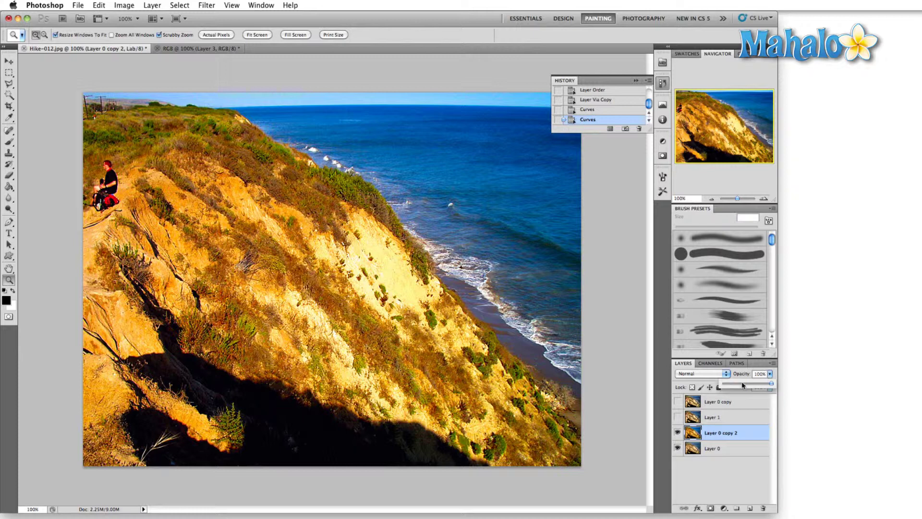
mouse_move(742, 385)
left_mouse_down()
mouse_move(731, 386)
mouse_move(748, 387)
left_mouse_up()
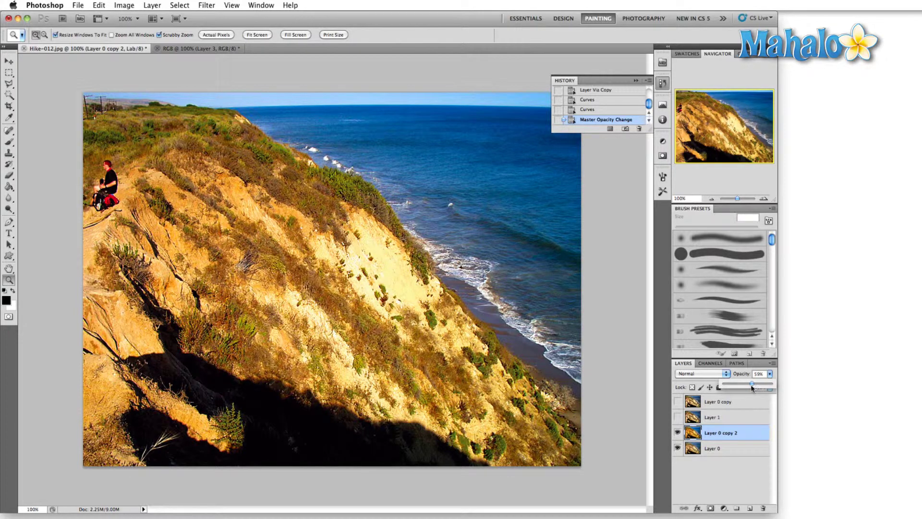
left_click(682, 386)
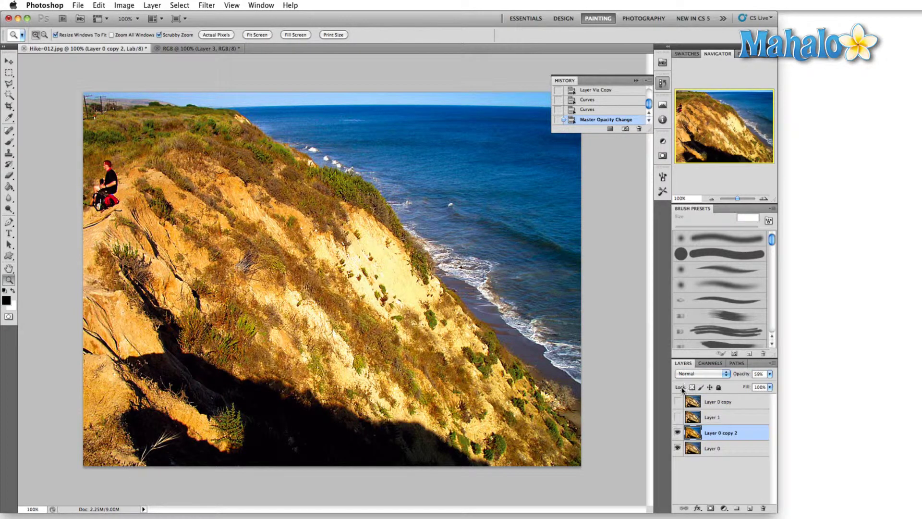
left_click(677, 433)
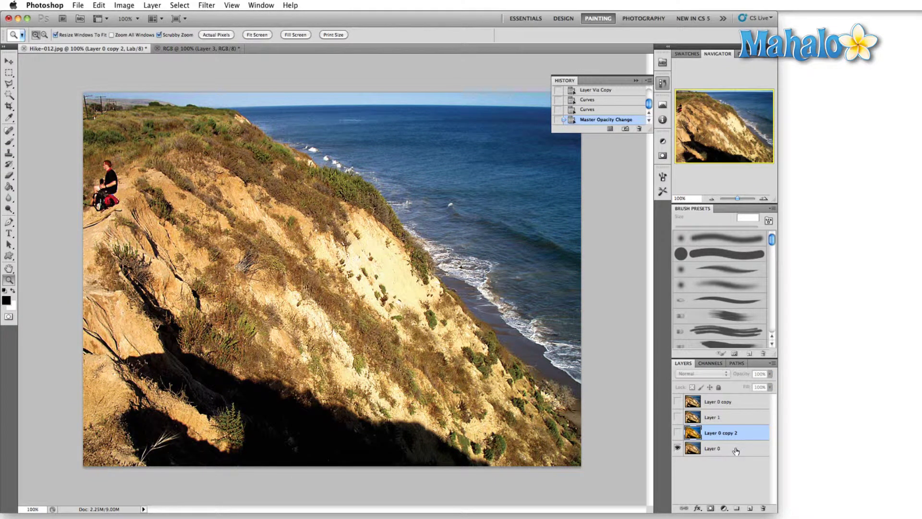
left_click(736, 450)
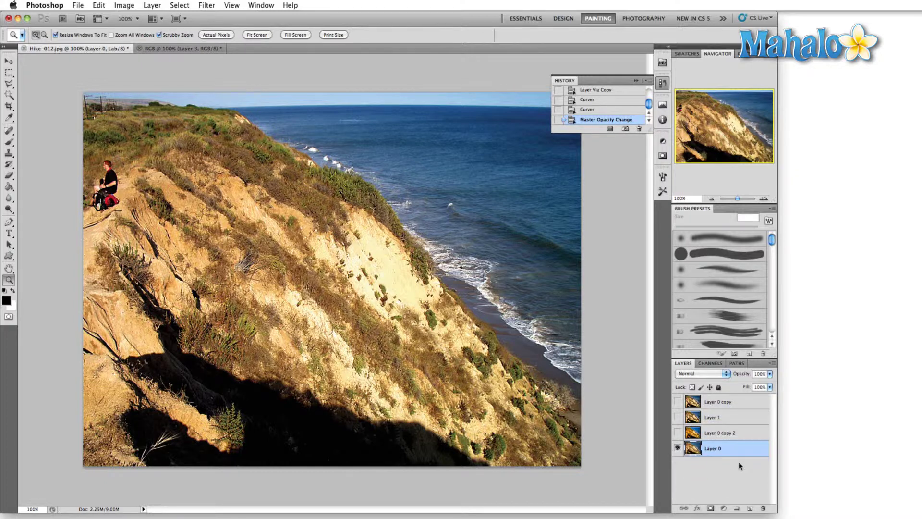
Duplicate Layer 0 and flatten the a channel curve by raising its low end and lowering its top
key("super+j")
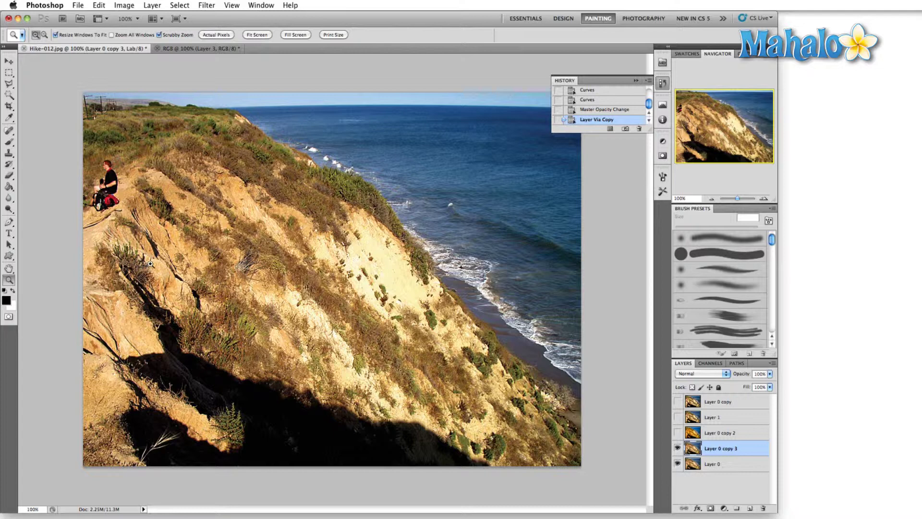
left_click(706, 366)
left_click(720, 409)
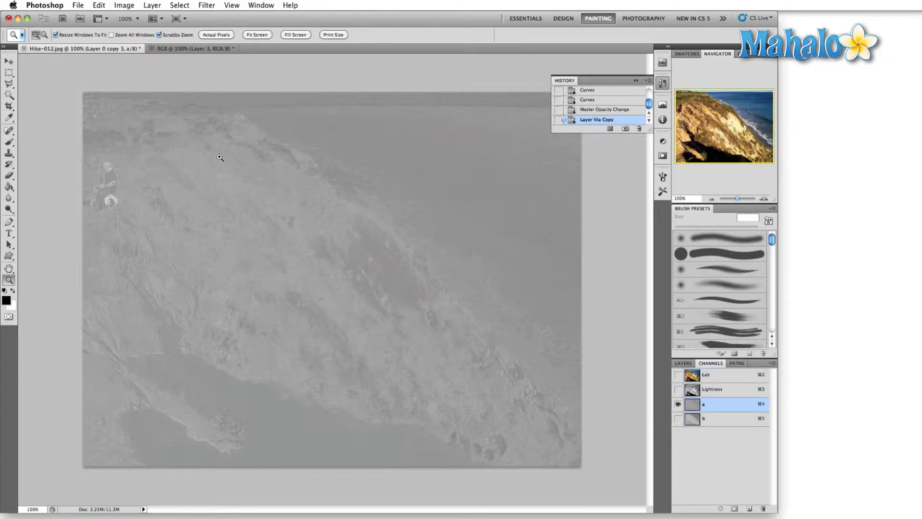
key("super+m")
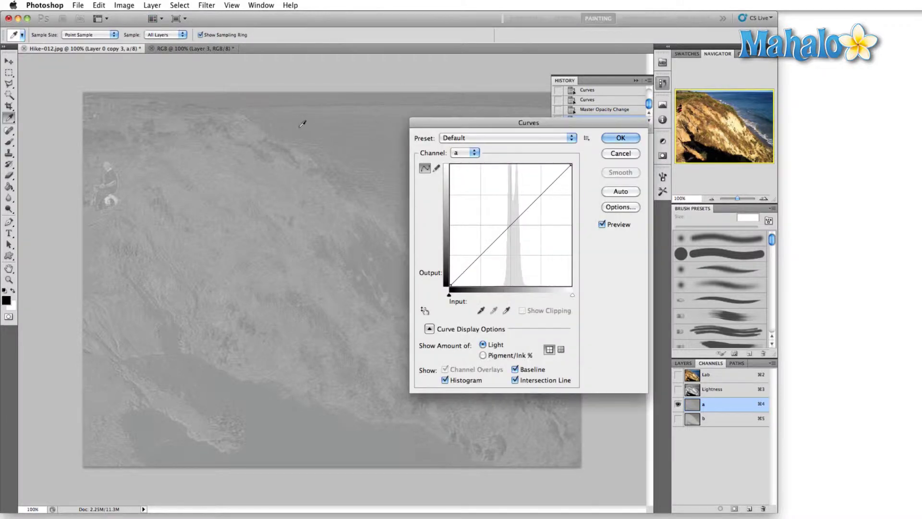
left_click_drag(453, 285, 449, 259)
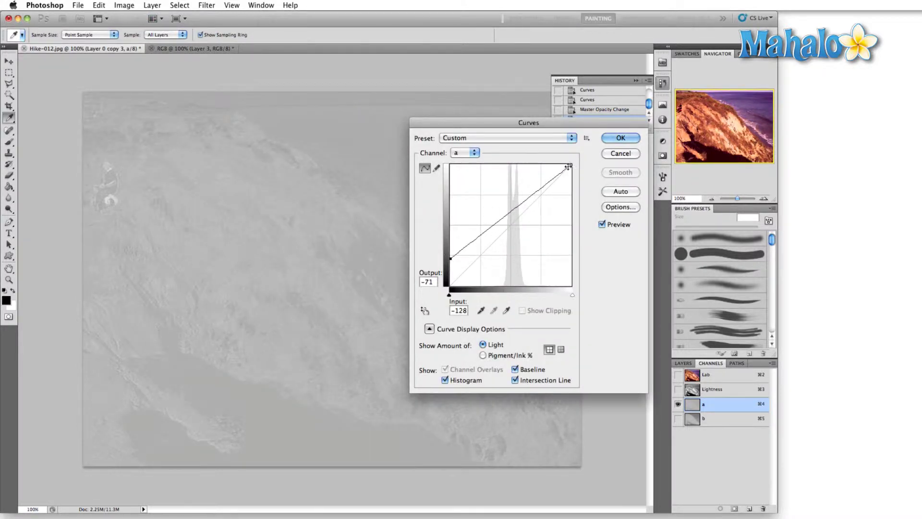
left_click_drag(571, 165, 571, 189)
left_click(620, 138)
key("z")
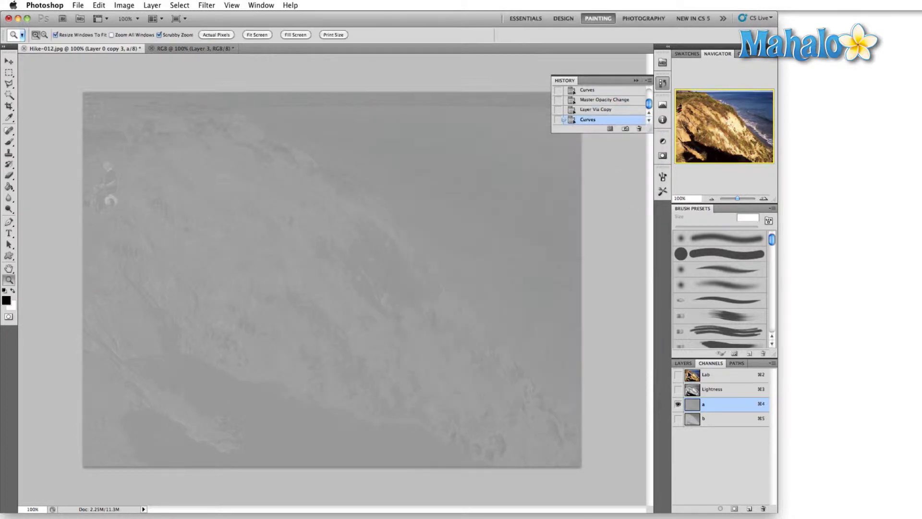
Flatten the b channel curve the same way, then return to the Lab composite
left_click(714, 422)
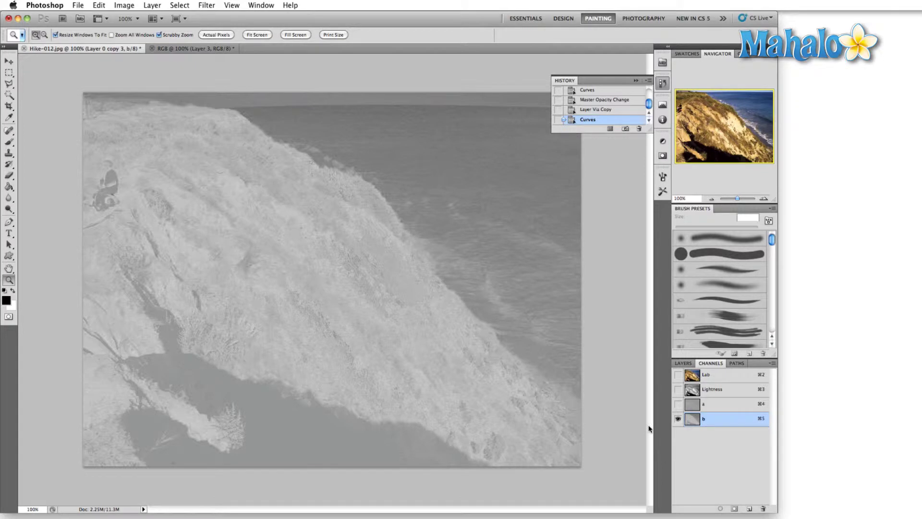
key("super+m")
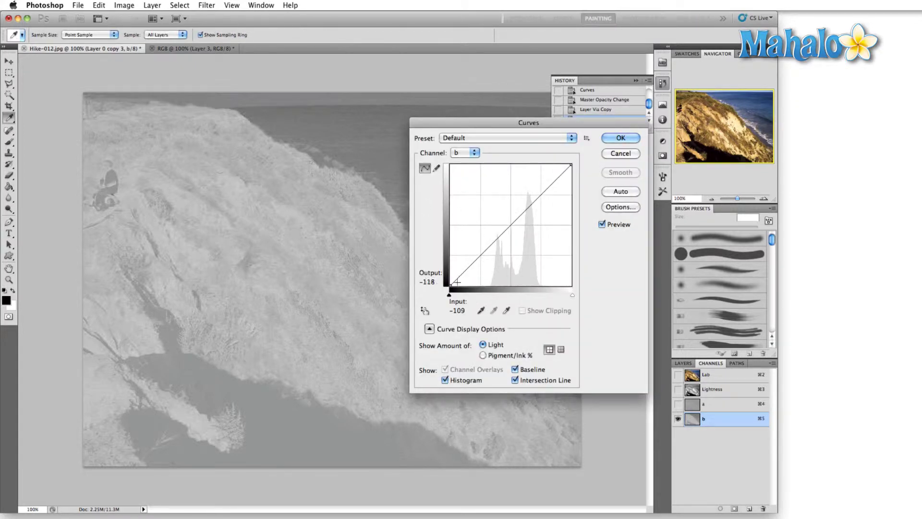
left_click_drag(450, 286, 451, 257)
left_click_drag(571, 164, 574, 192)
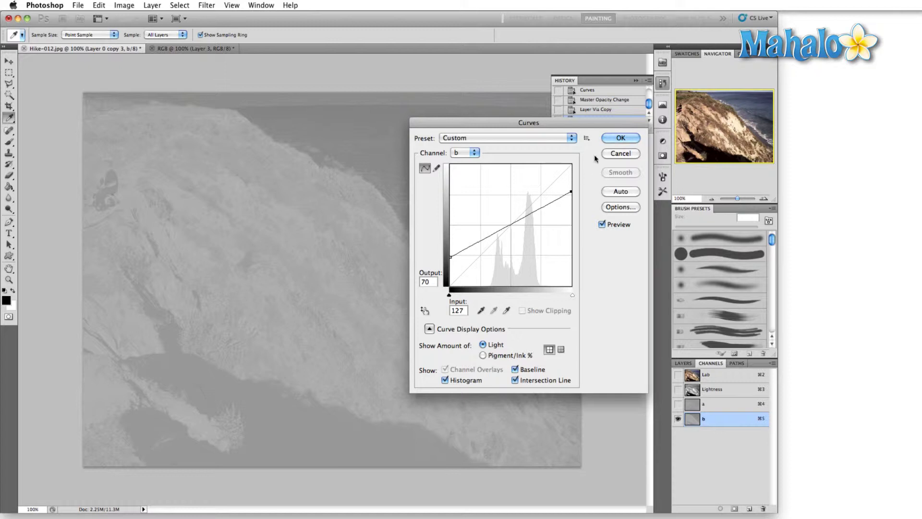
left_click(620, 138)
key("z")
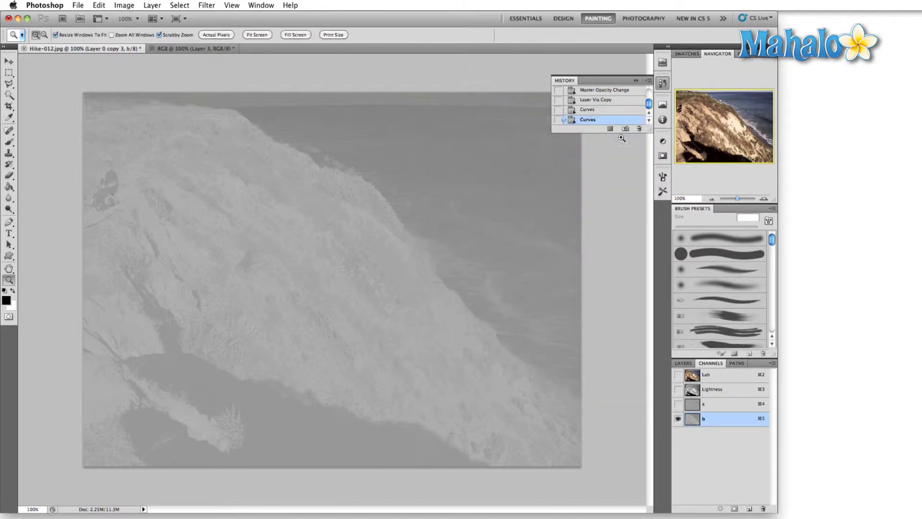
left_click(730, 376)
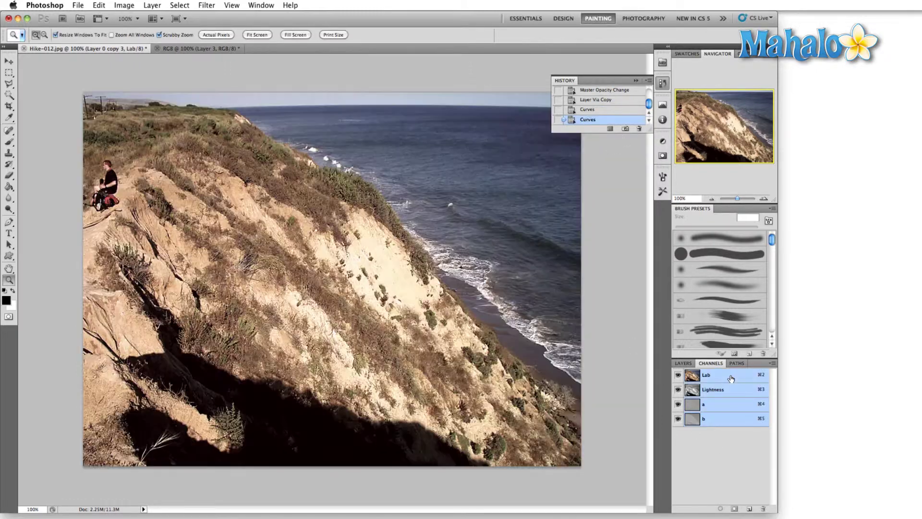
Lower Layer 0 copy 3's opacity to about 55% to blend its muted colours over Layer 0
left_click(683, 363)
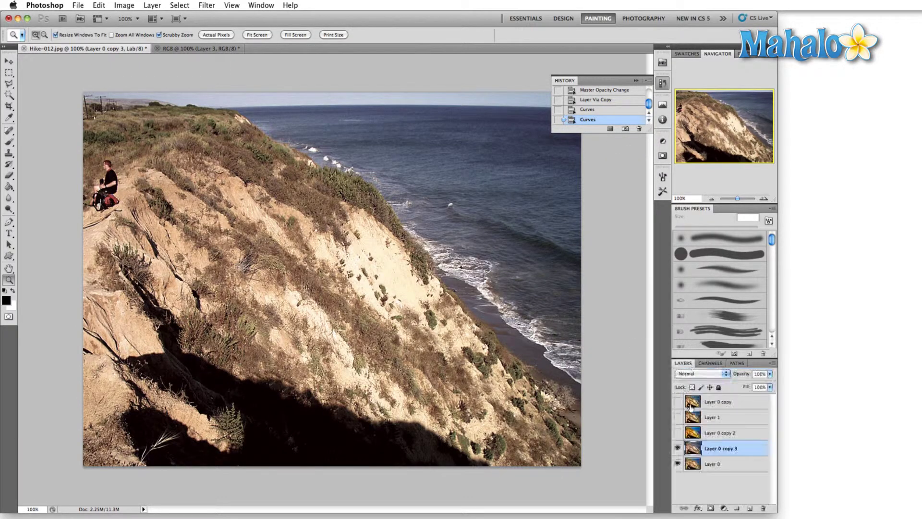
left_click(769, 374)
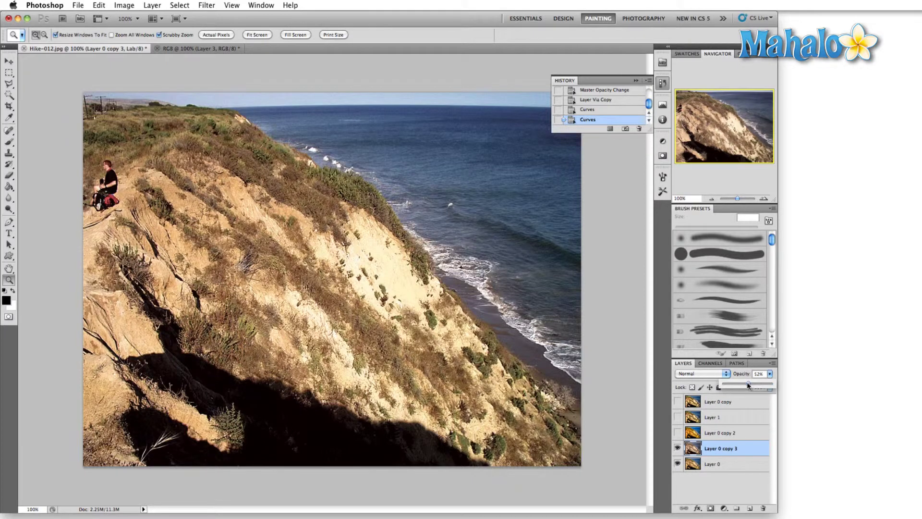
mouse_move(749, 385)
left_mouse_down()
mouse_move(742, 387)
mouse_move(752, 388)
left_mouse_up()
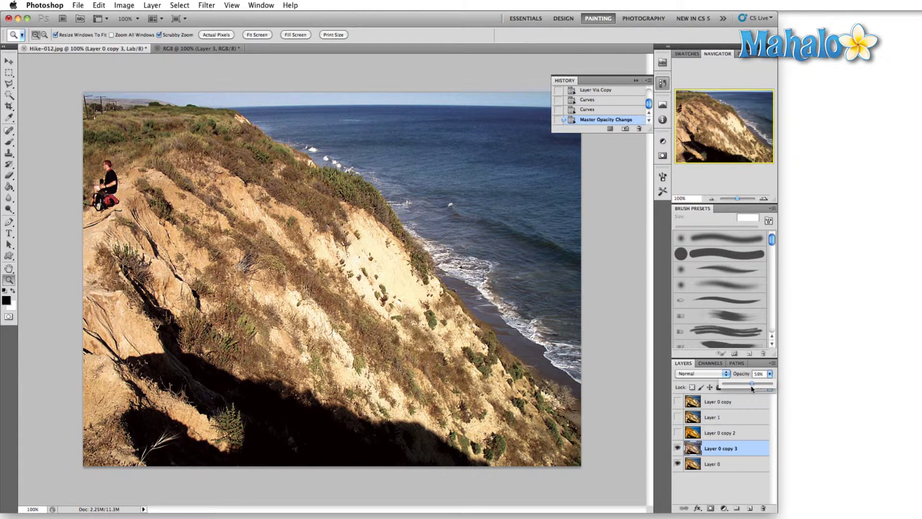